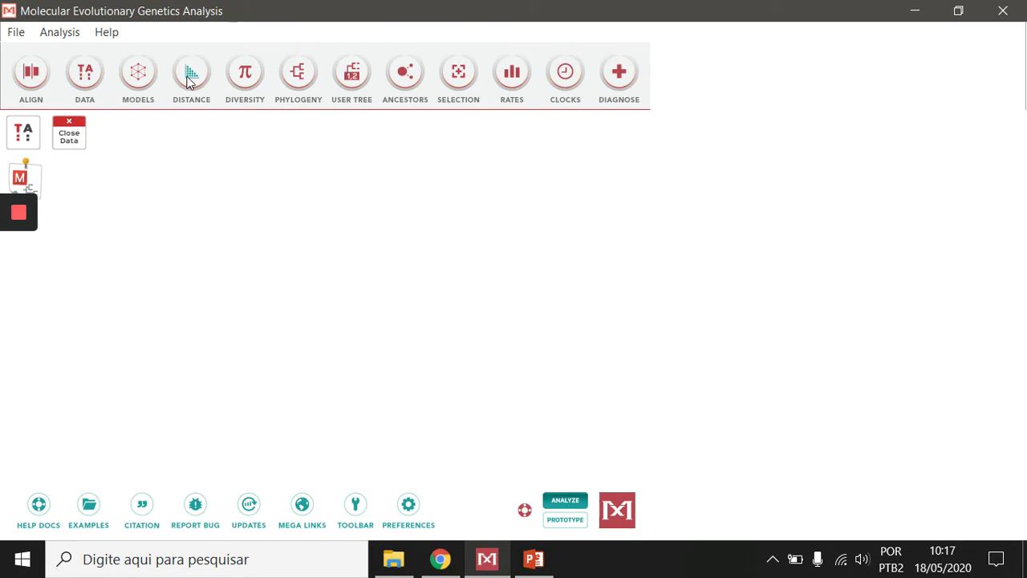
left_click(189, 80)
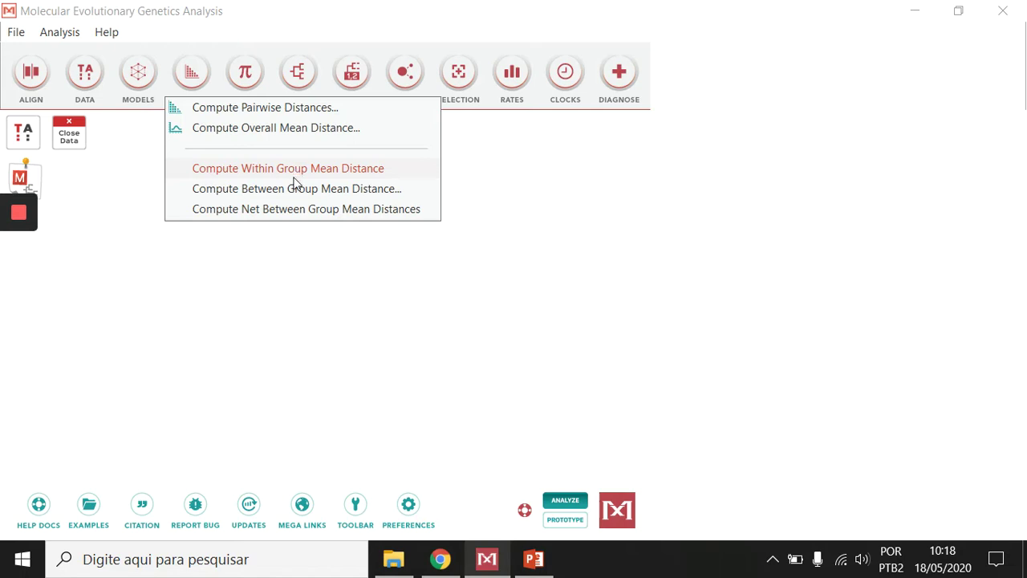
left_click(394, 235)
left_click(178, 94)
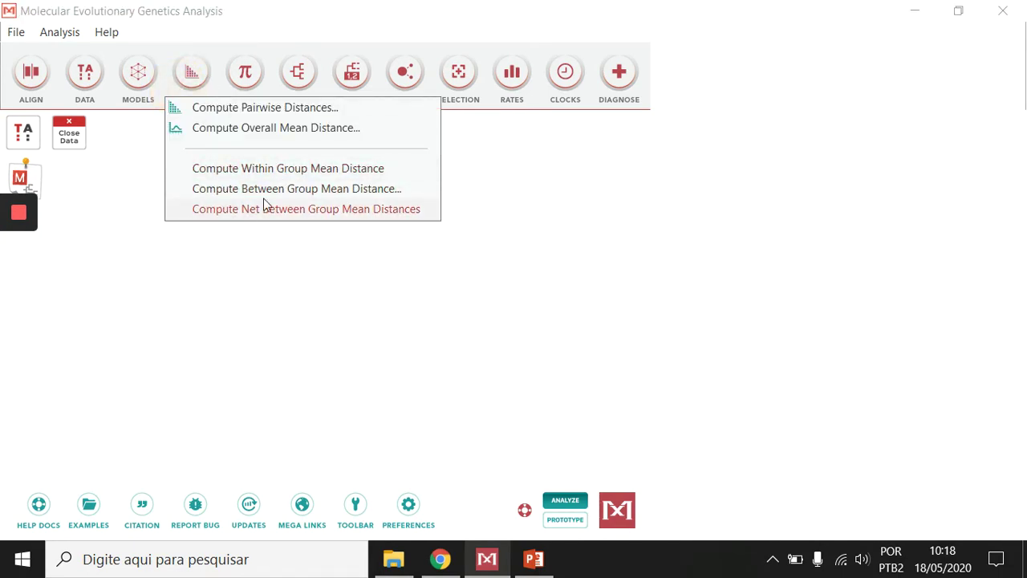
left_click(241, 243)
left_click(179, 70)
left_click(403, 409)
- Switch to the tree PDF in Chrome and examine the Husavirus clade's taxon labels from AWU65954.1 down to TO227/BRA
left_click(437, 560)
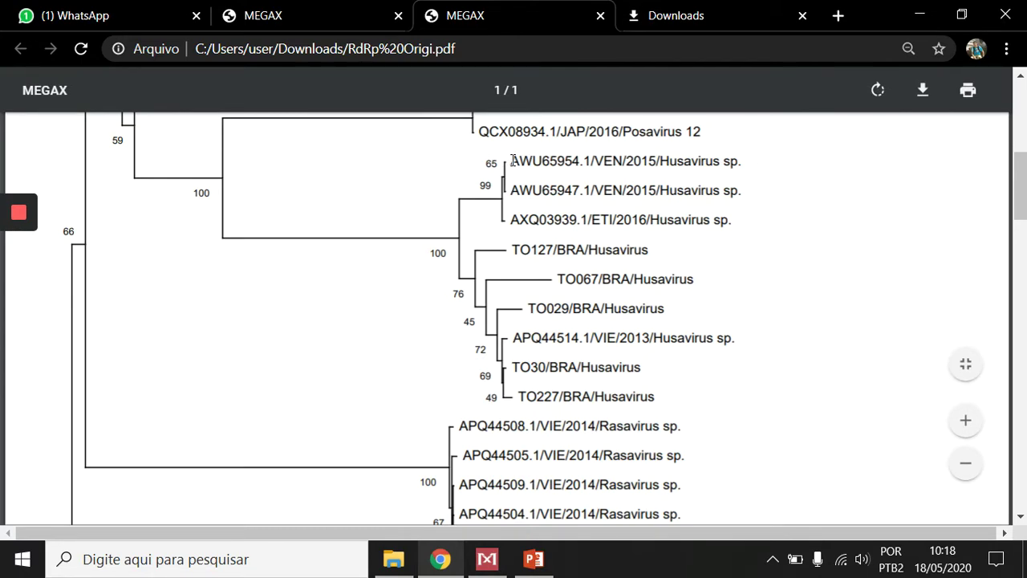
double_click(601, 163)
left_click(598, 175)
triple_click(602, 193)
triple_click(585, 221)
left_click(590, 250)
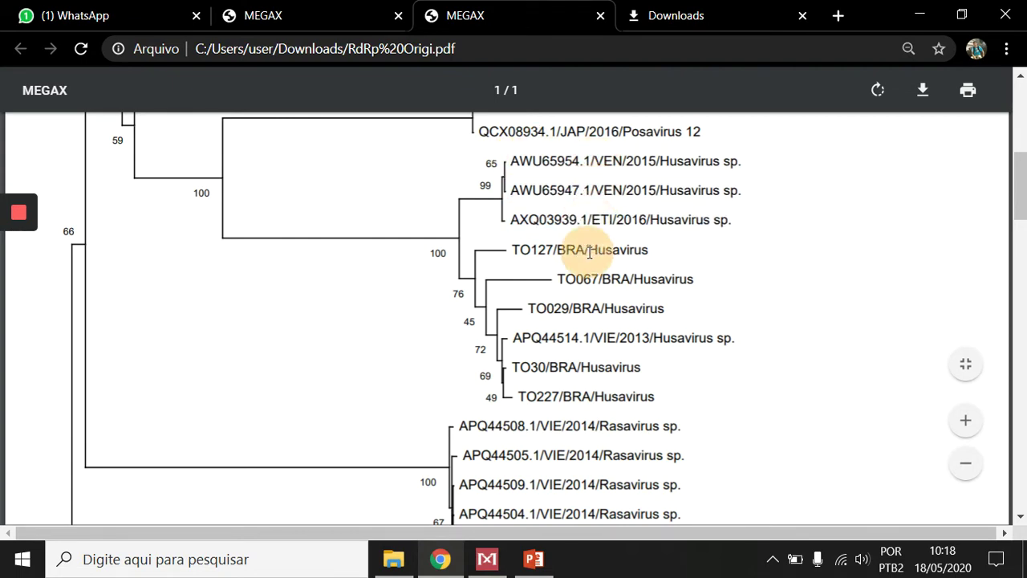
triple_click(590, 250)
triple_click(594, 279)
double_click(614, 309)
left_click(613, 335)
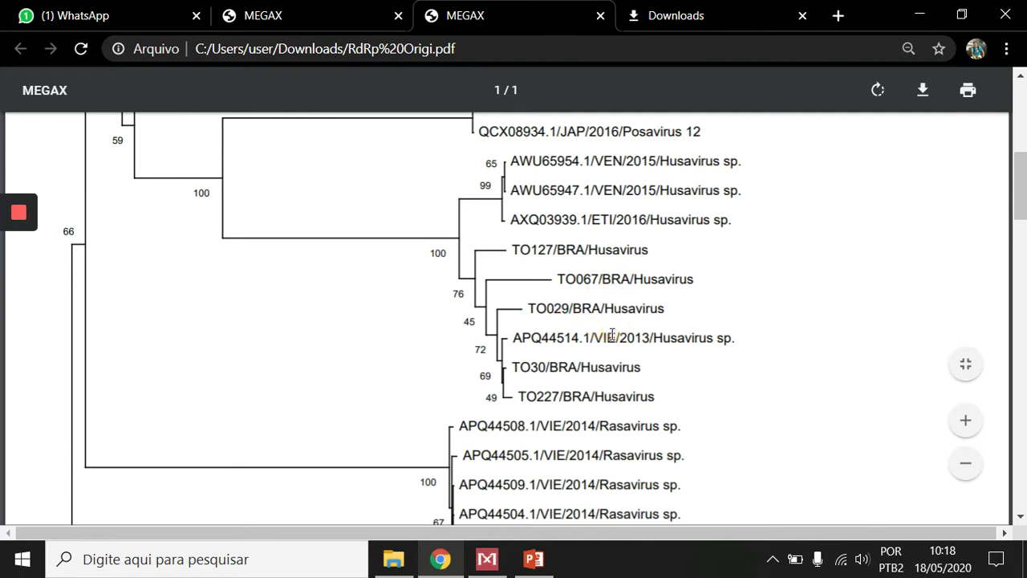
triple_click(613, 337)
triple_click(598, 369)
triple_click(603, 394)
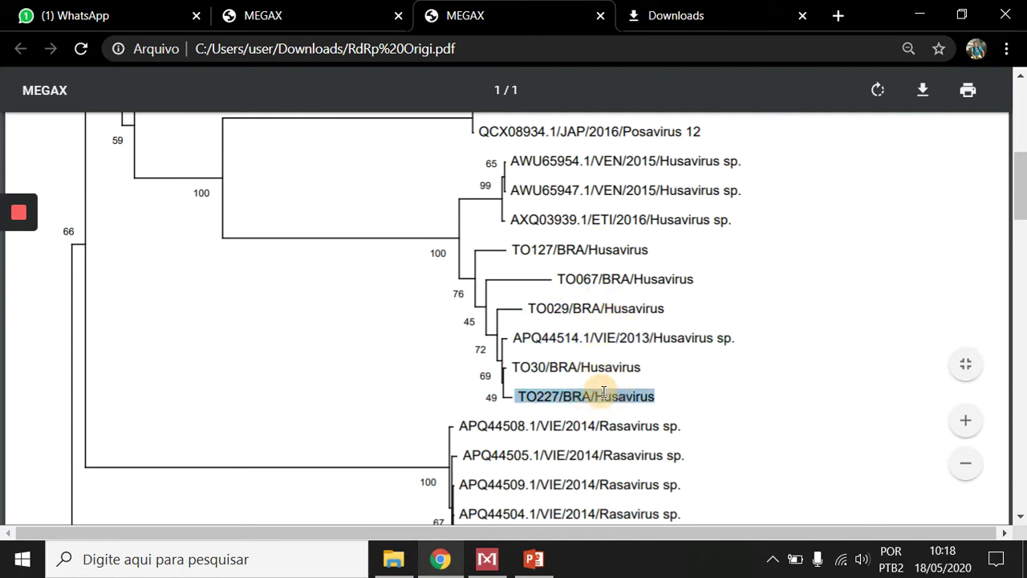
left_click(664, 393)
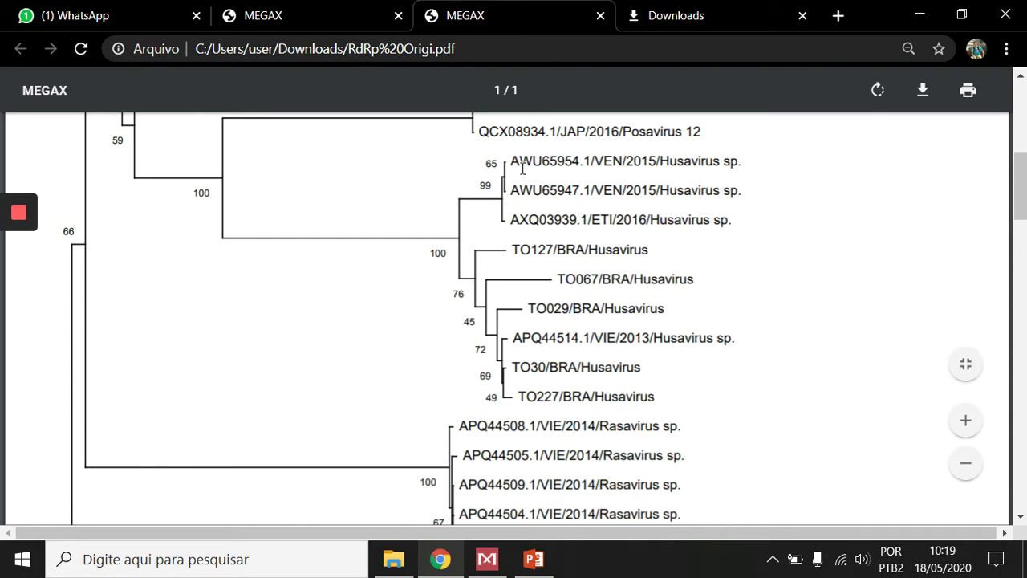
- Switch back to MEGA, open the taxa and groups editor, and delete the existing group Grupo HuV/BR
left_click(488, 560)
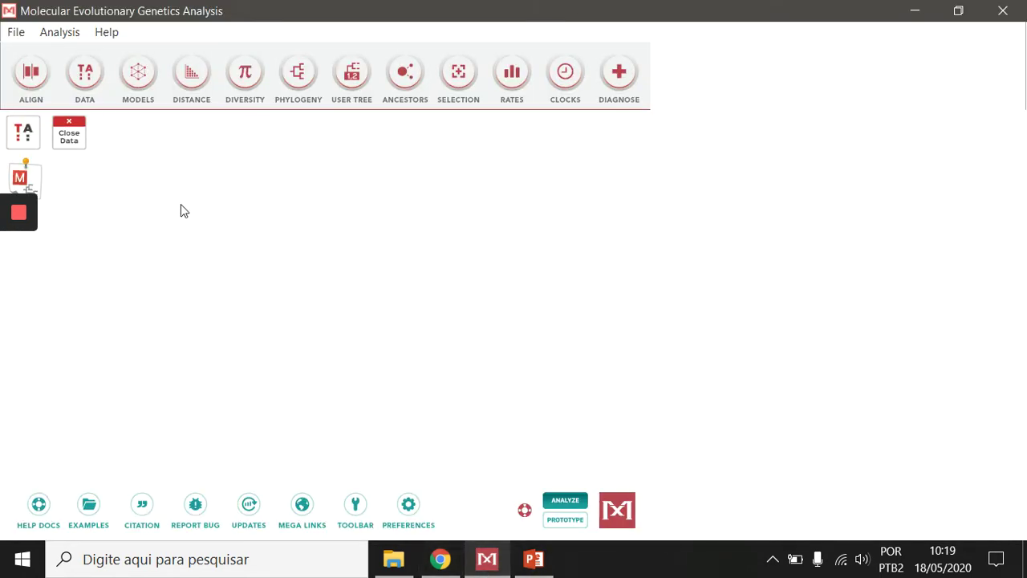
left_click(88, 72)
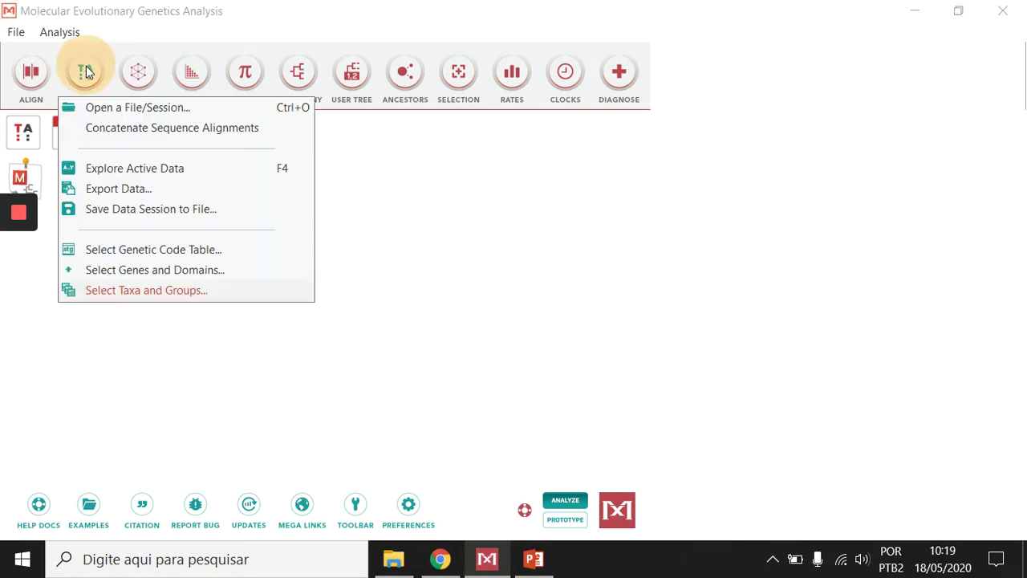
left_click(120, 290)
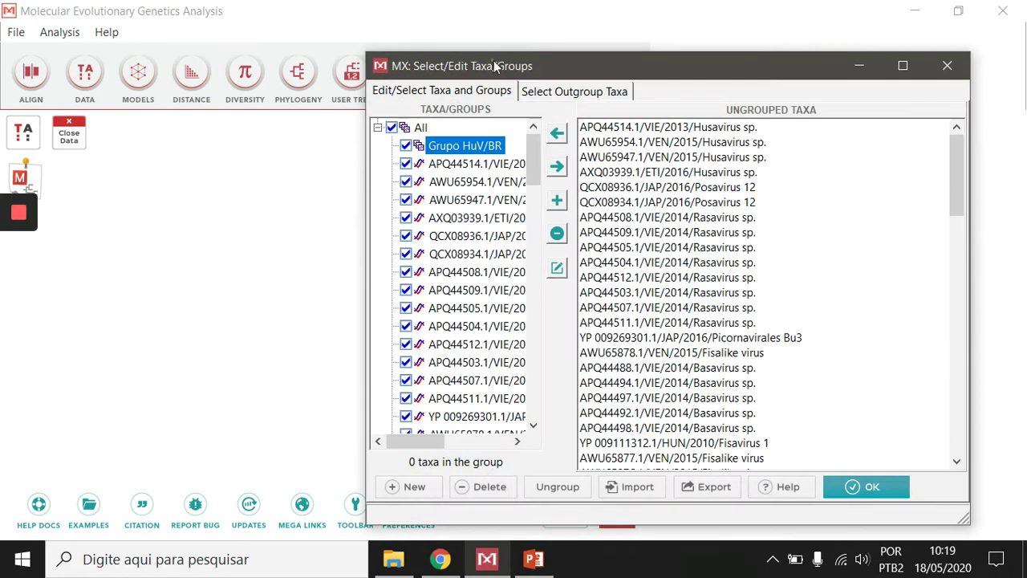
left_click_drag(494, 65, 370, 56)
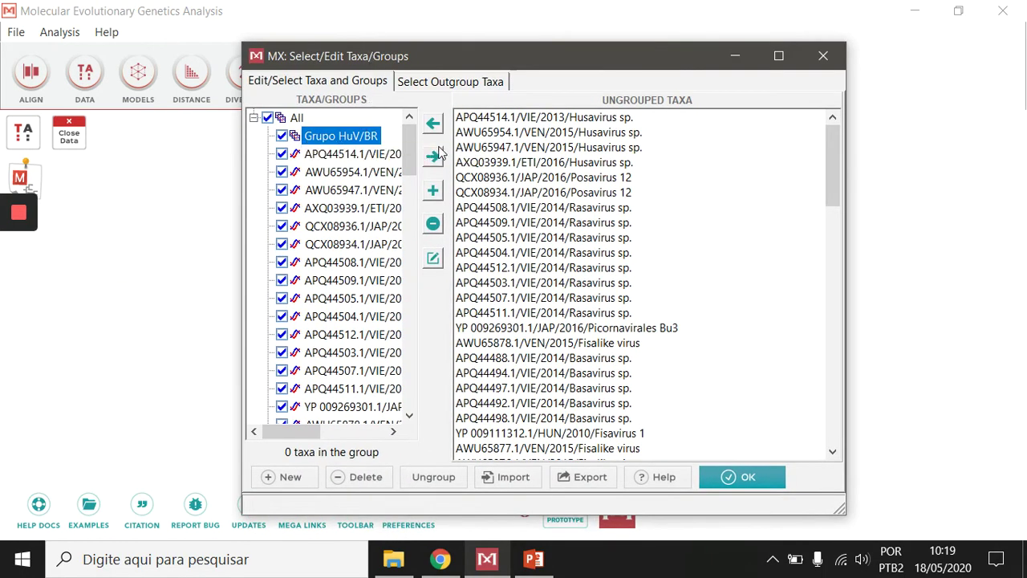
left_click(434, 223)
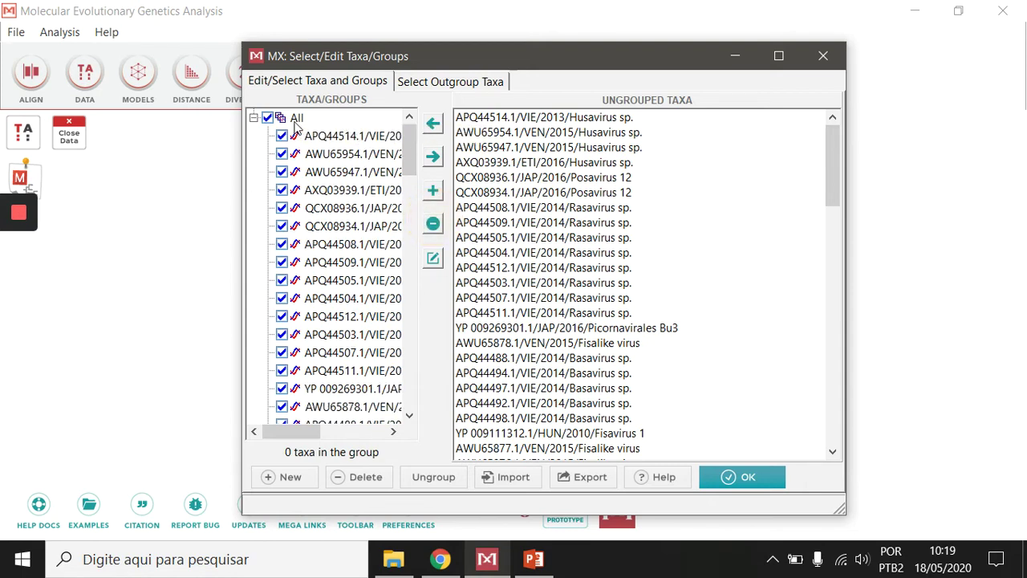
- Add a new taxa group named Grupo HuV/BR
left_click(434, 194)
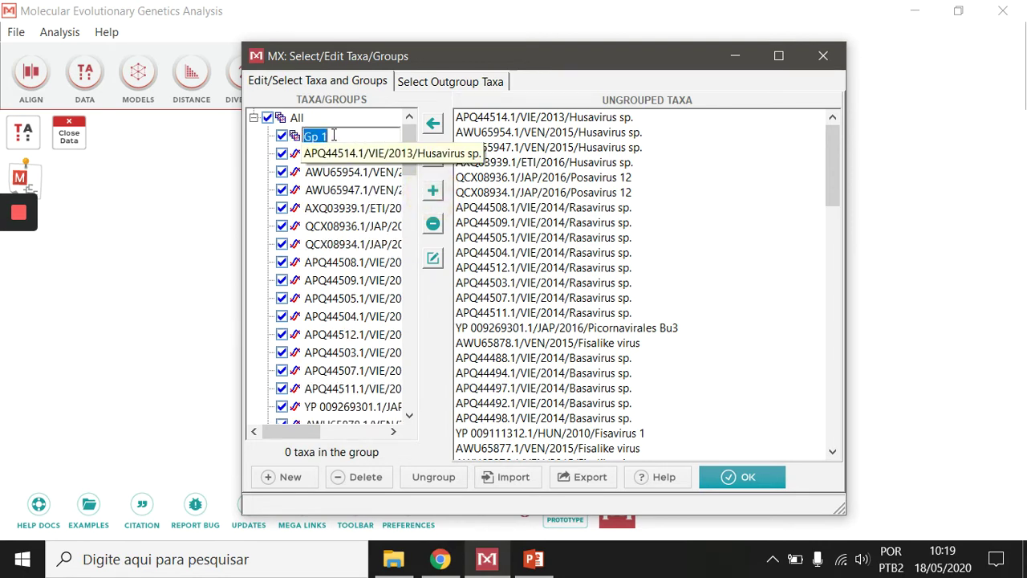
type("Grupo")
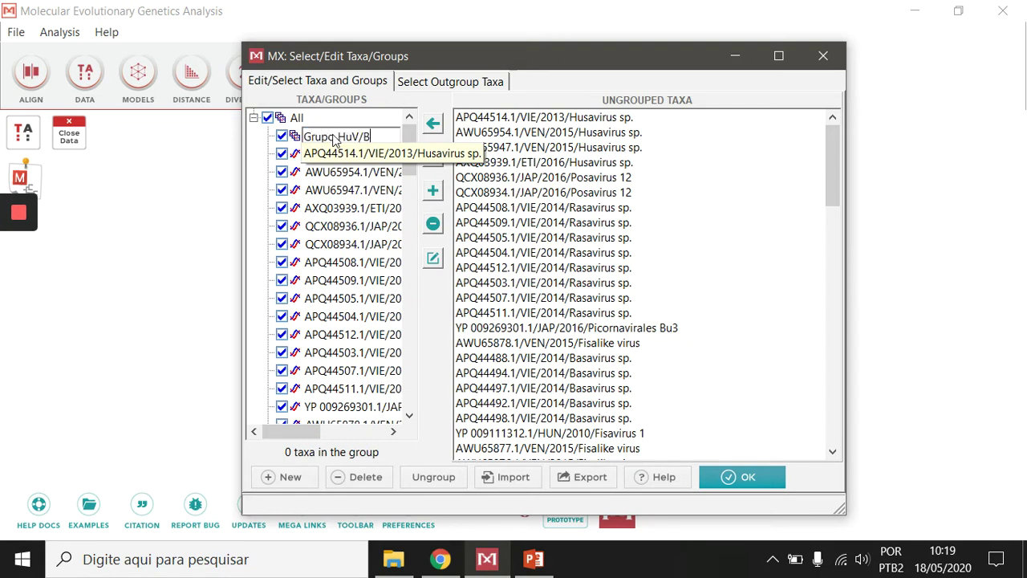
key("Return")
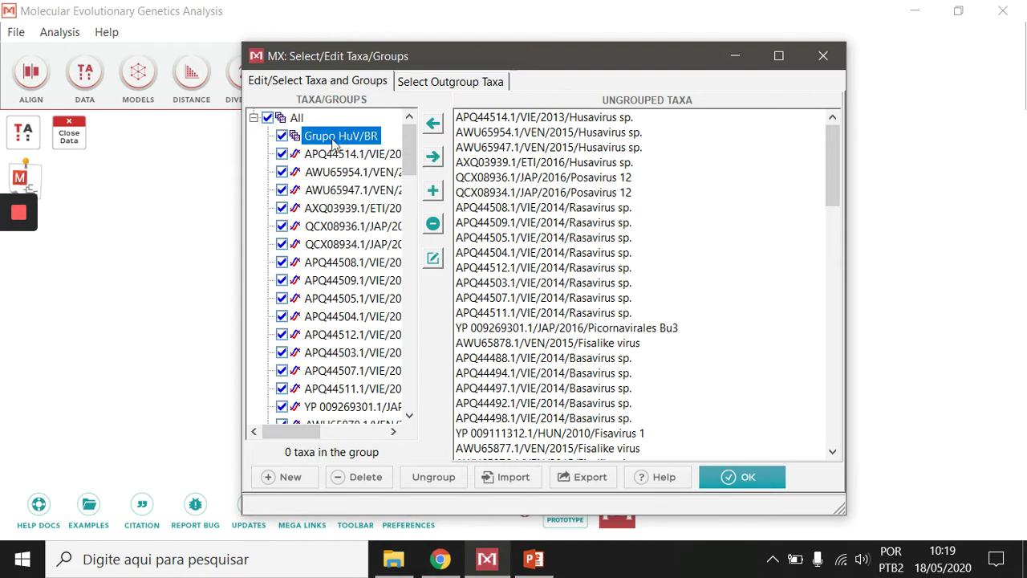
- Return to the tree PDF in Chrome and check the accession, country and year in the AWU65954.1 Husavirus label
left_click(393, 559)
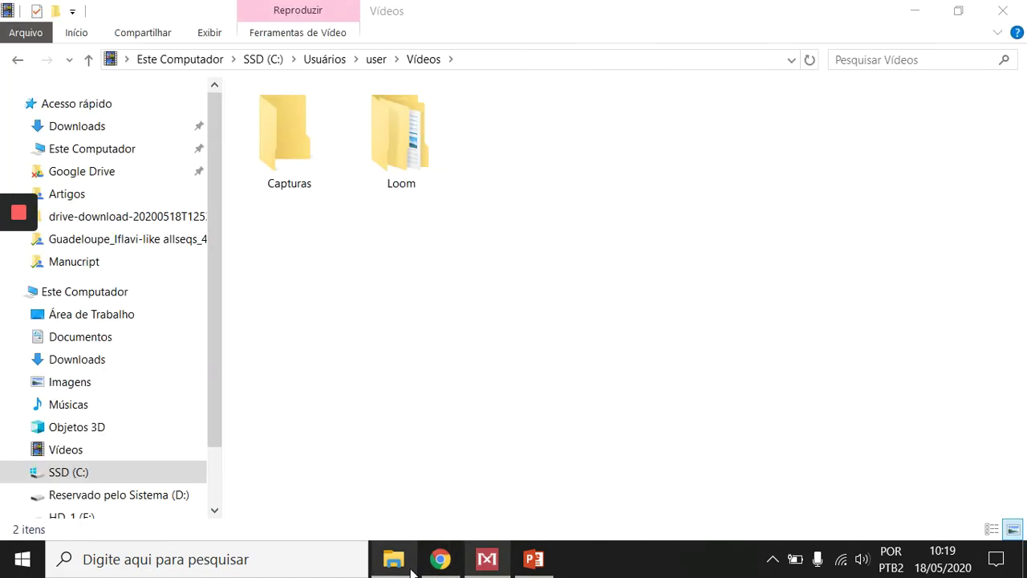
left_click(440, 559)
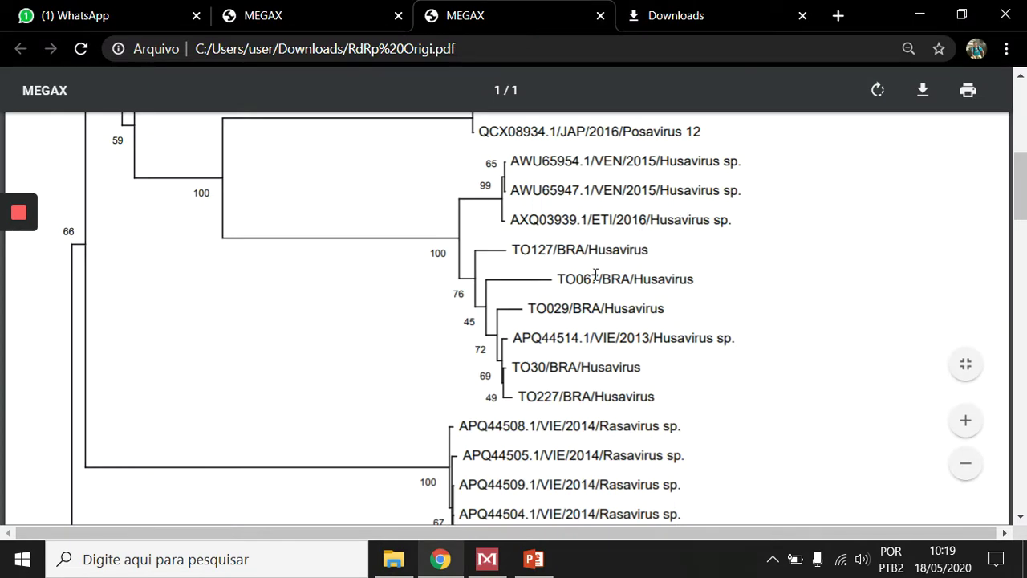
double_click(543, 160)
double_click(611, 160)
double_click(544, 162)
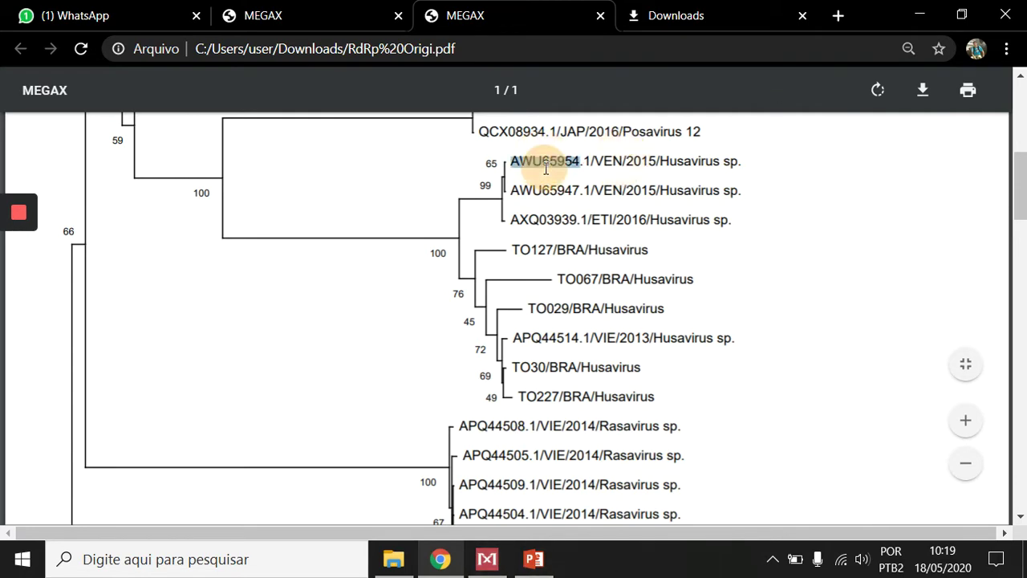
double_click(612, 161)
left_click(551, 167)
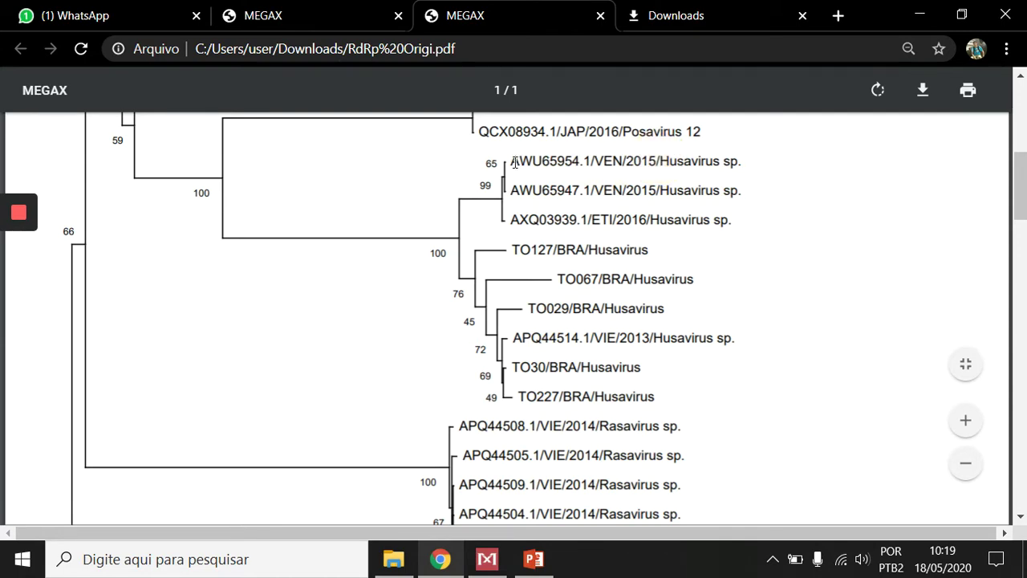
double_click(514, 162)
left_click(514, 162)
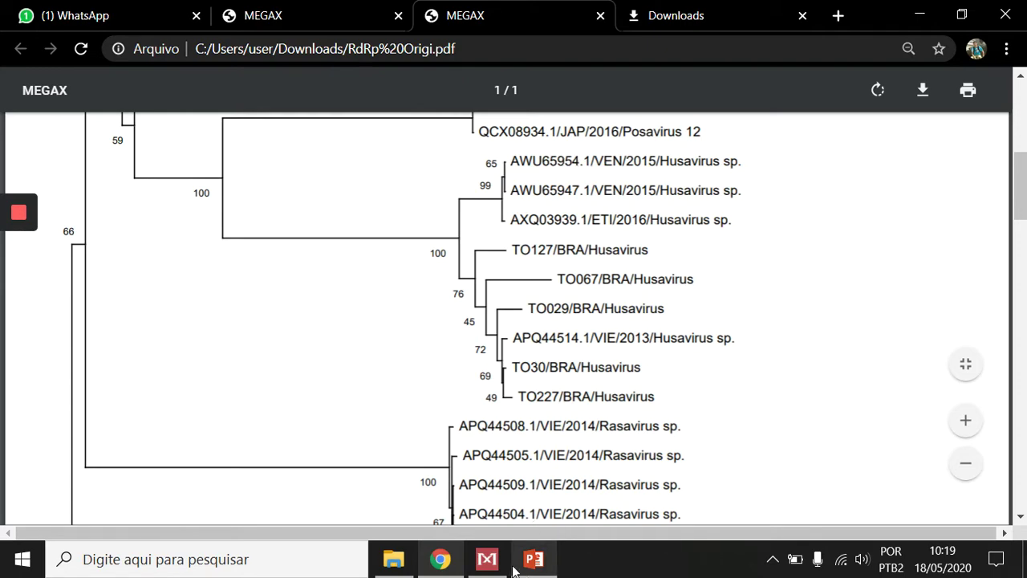
- Return to MEGA and try to select ungrouped taxa AWU65954.1, AWU65947.1 and AXQ03939.1 together with TO30/BRA
left_click(486, 560)
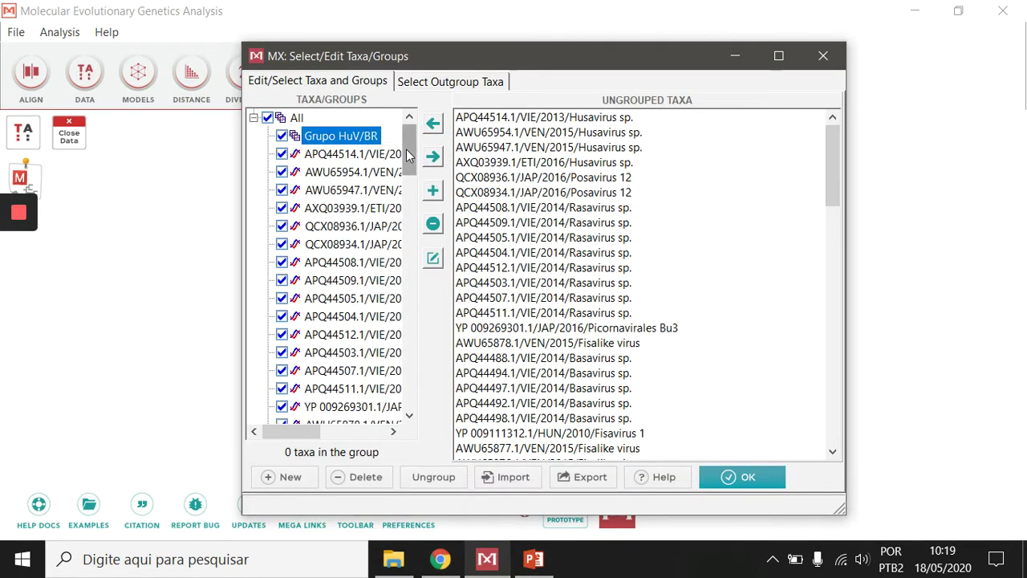
left_click_drag(827, 141, 815, 116)
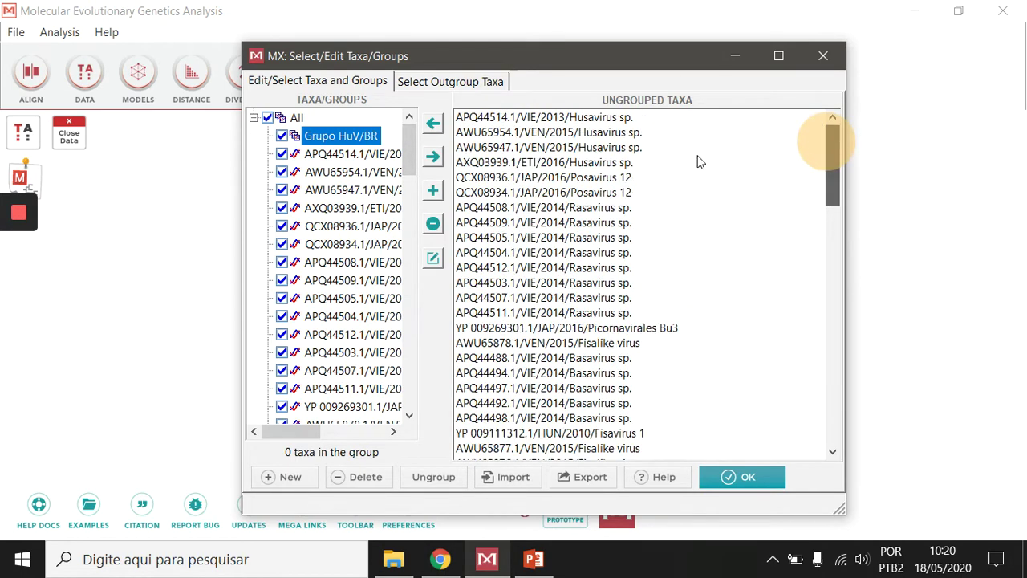
left_click(530, 131)
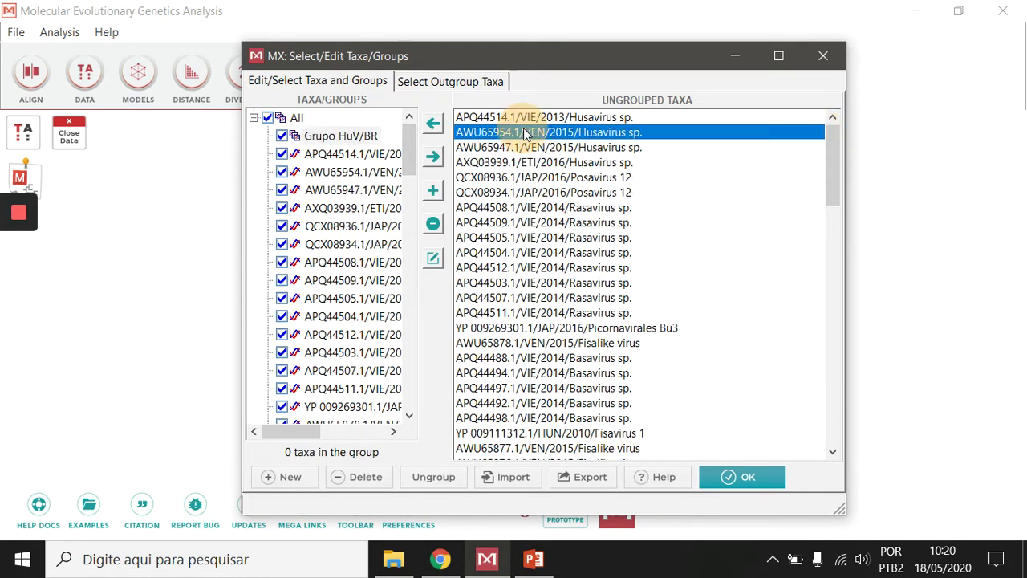
left_click(592, 150, "shift")
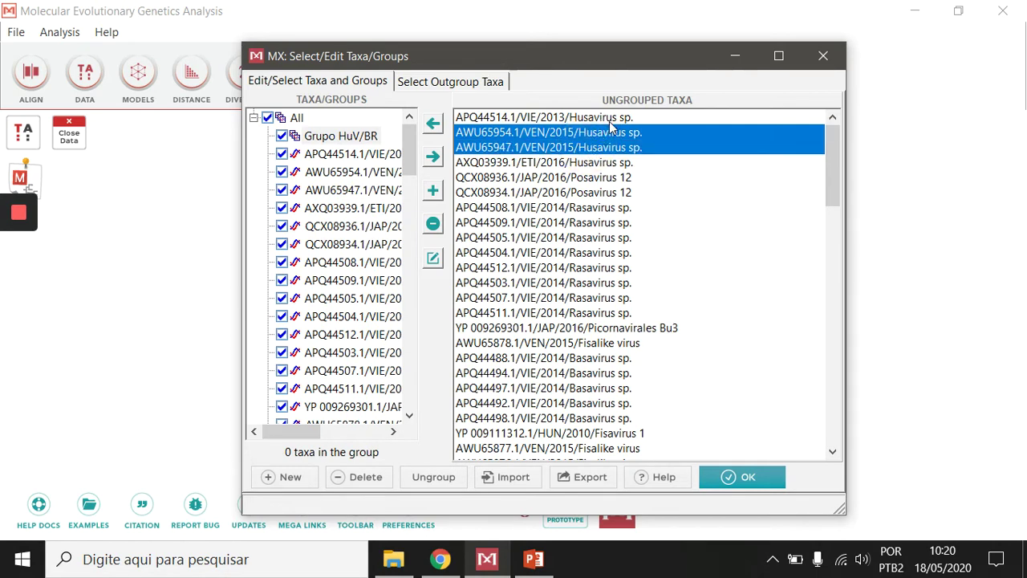
left_click(596, 164, "shift")
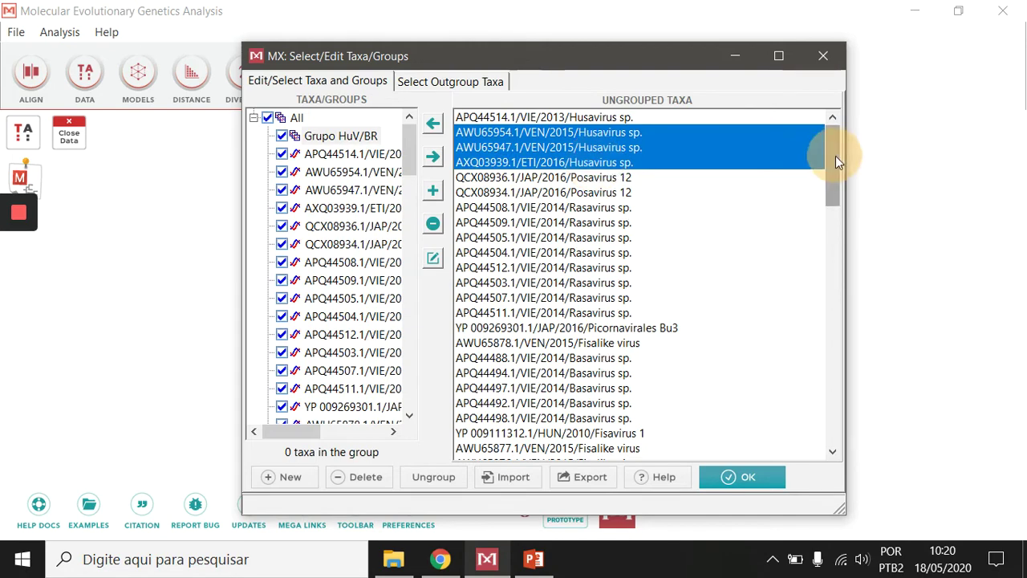
left_click_drag(835, 164, 838, 440)
left_click(465, 391, "shift")
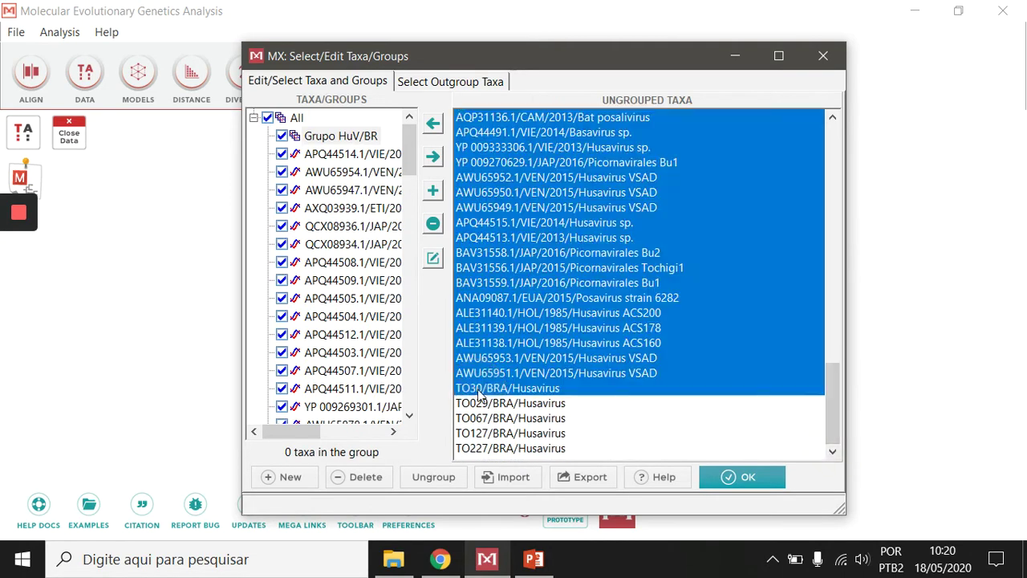
- Select the ungrouped taxa TO30, TO029, TO067, TO127 and TO227, and add APQ44514.1, AWU65954.1 and AWU65947.1 to the selection
left_click_drag(521, 391, 570, 435)
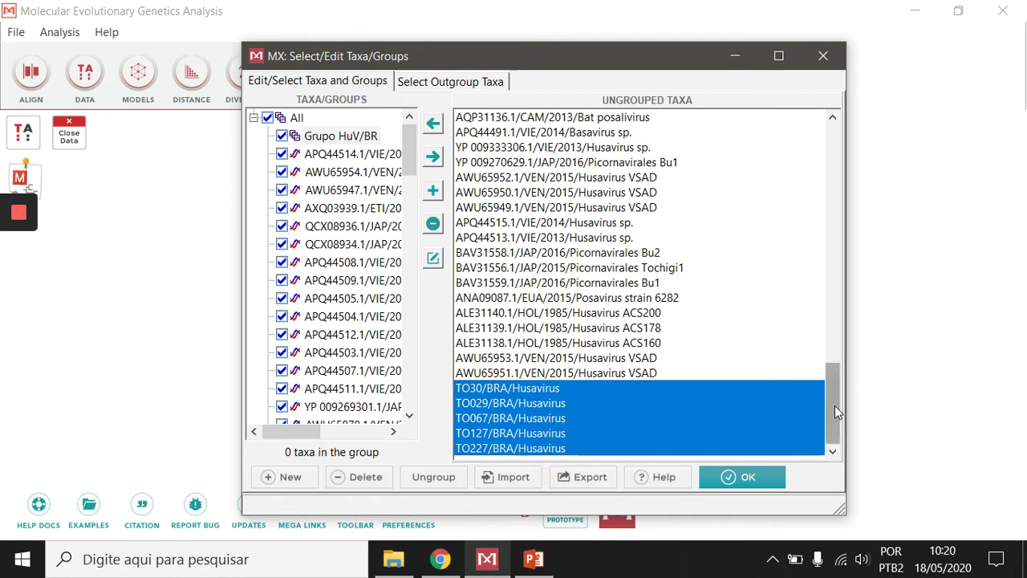
left_click_drag(834, 407, 835, 156)
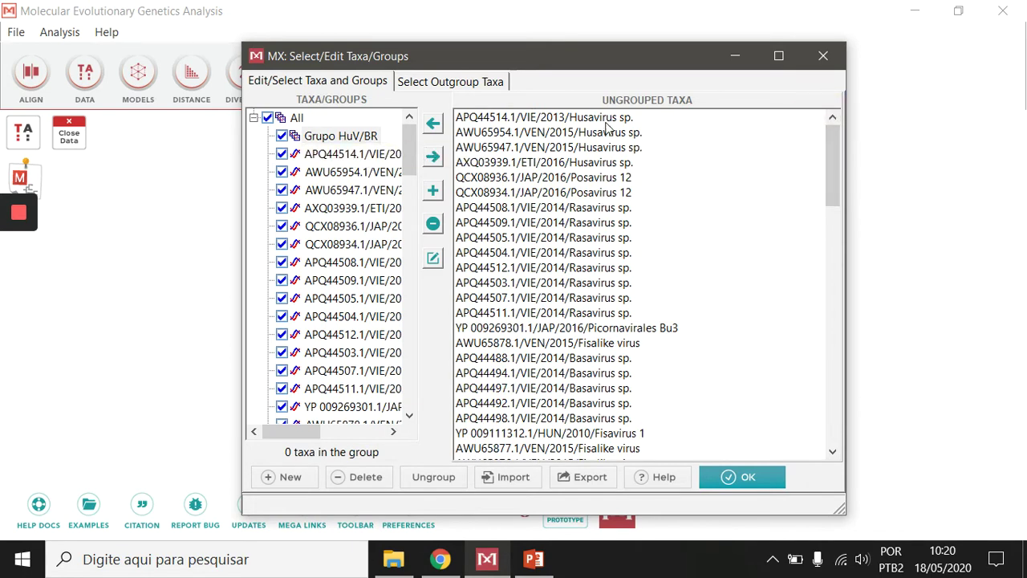
left_click_drag(605, 122, 642, 149)
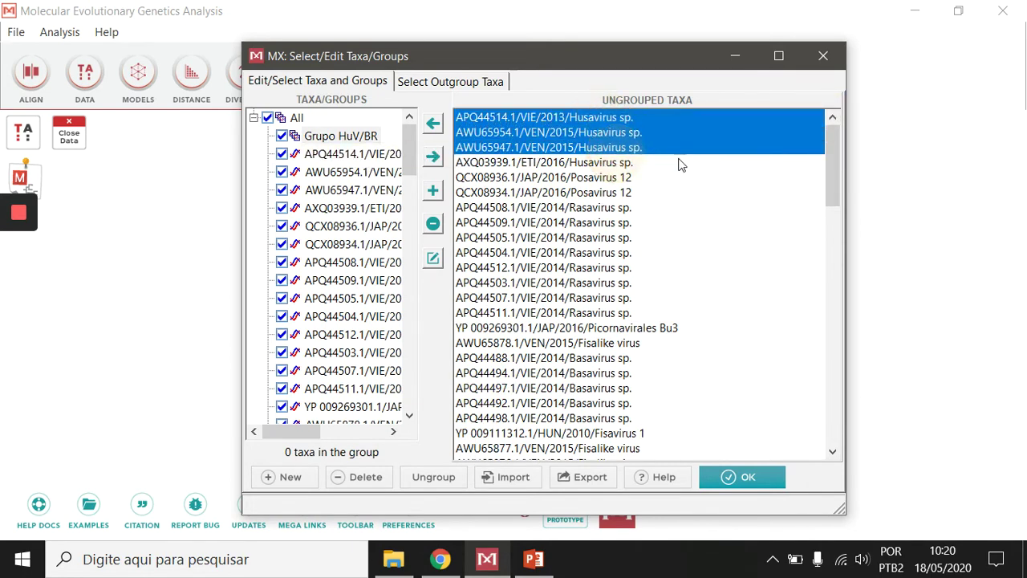
- Compare the taxa selected in MEGA's ungrouped list with the Husavirus clade in the Chrome tree PDF
left_click(440, 560)
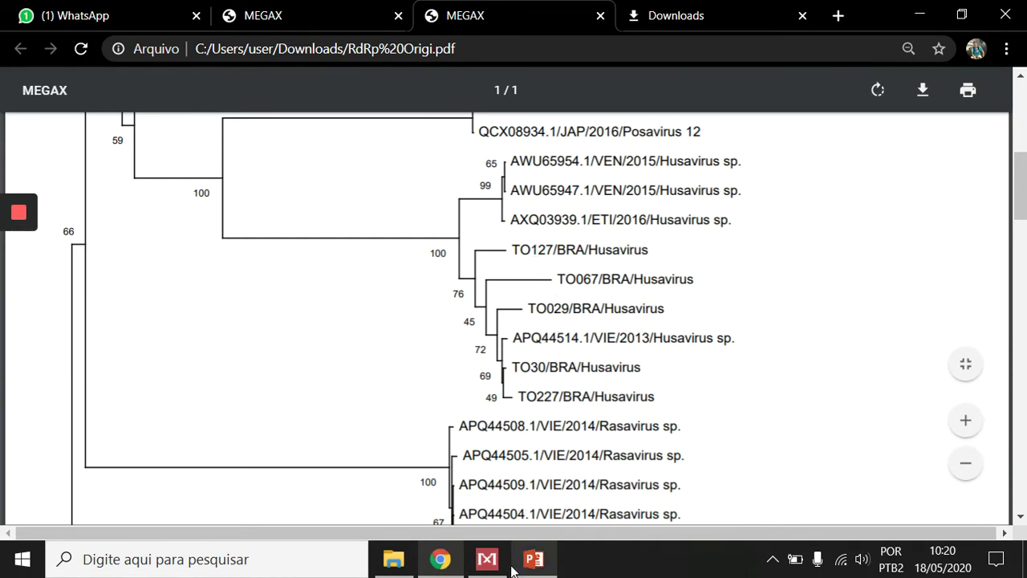
left_click(485, 572)
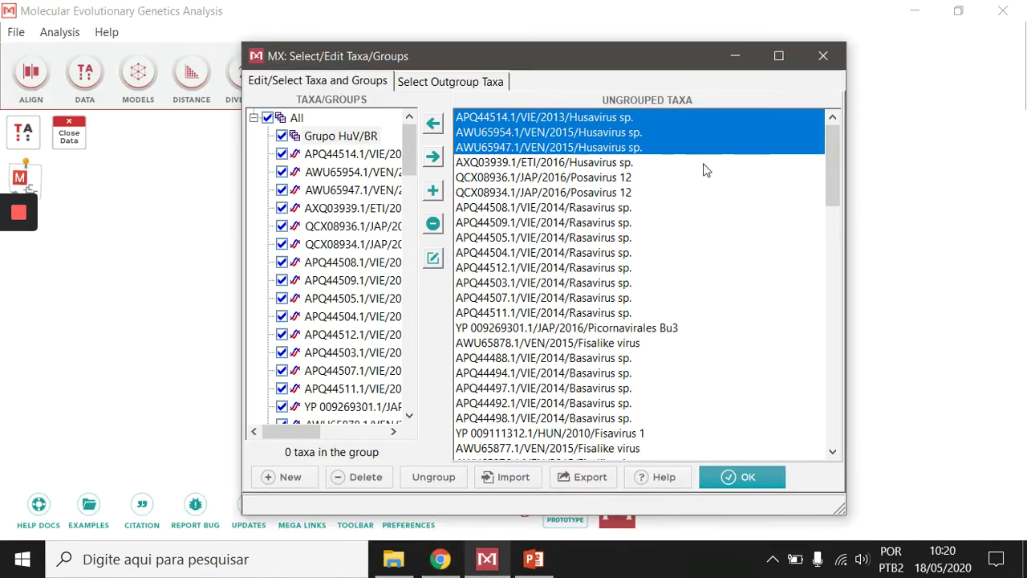
left_click_drag(833, 188, 828, 442)
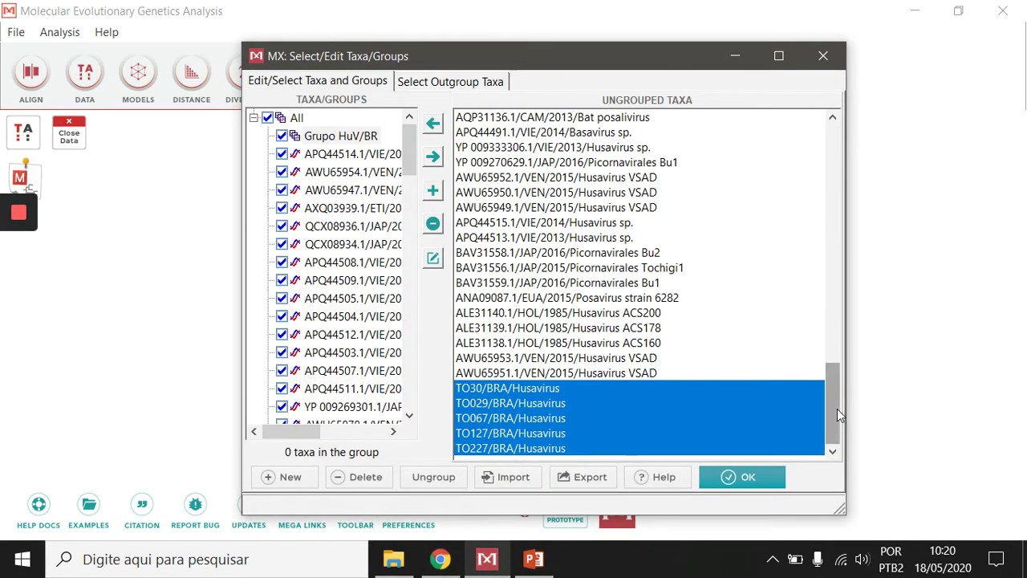
left_click_drag(837, 409, 504, 559)
left_click(504, 559)
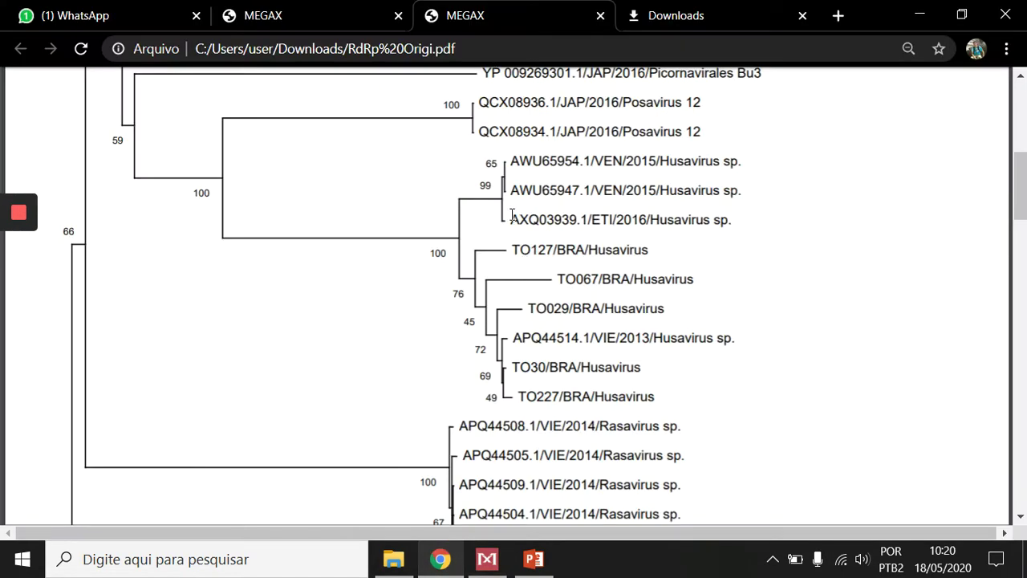
left_click(533, 559)
left_click(489, 562)
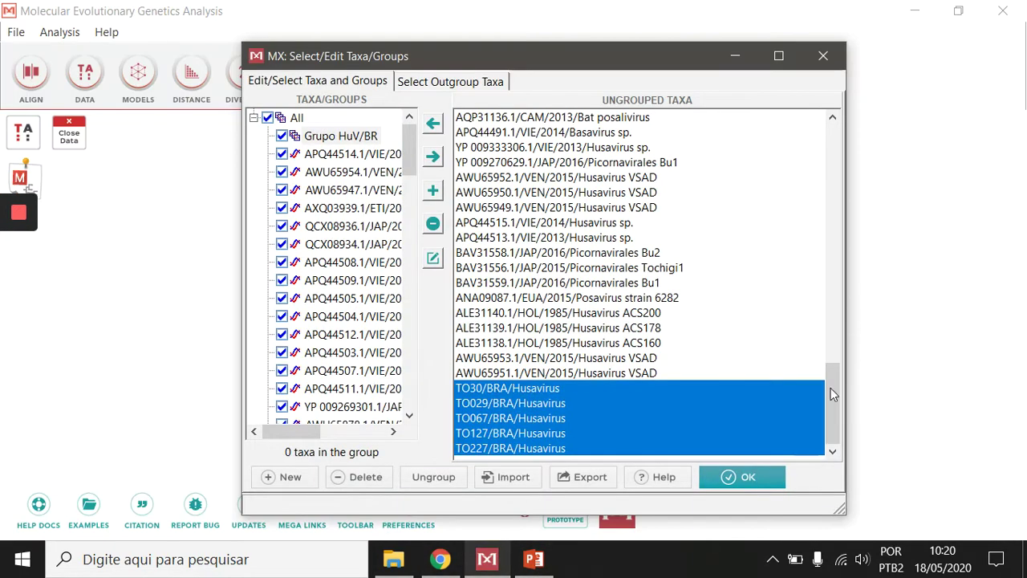
left_click_drag(826, 400, 827, 119)
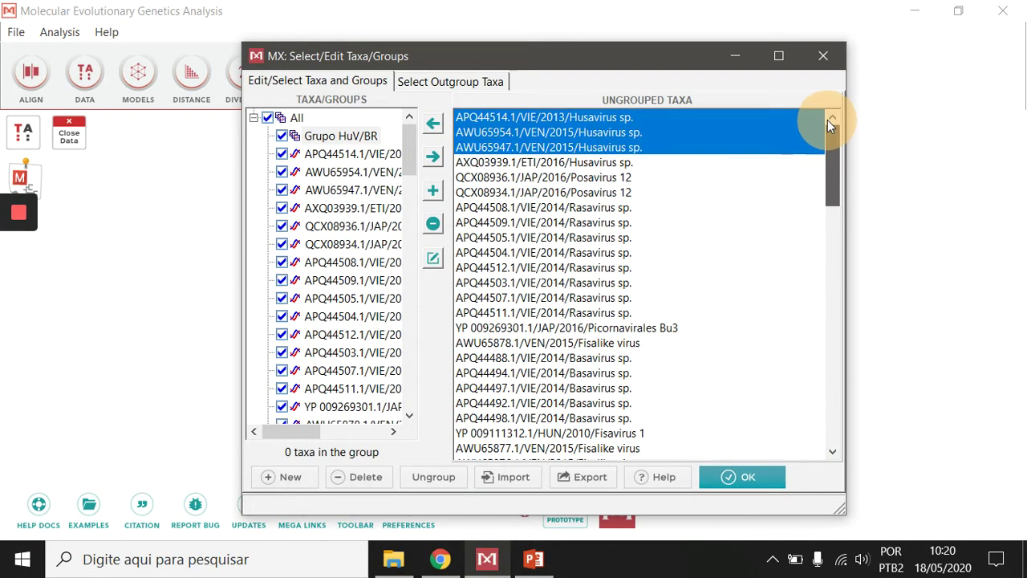
- Add AXQ03939.1 to the selected Husavirus taxa, recheck the selection against the Chrome tree PDF, and move the taxa into Grupo HuV/BR
left_click(610, 163, "shift")
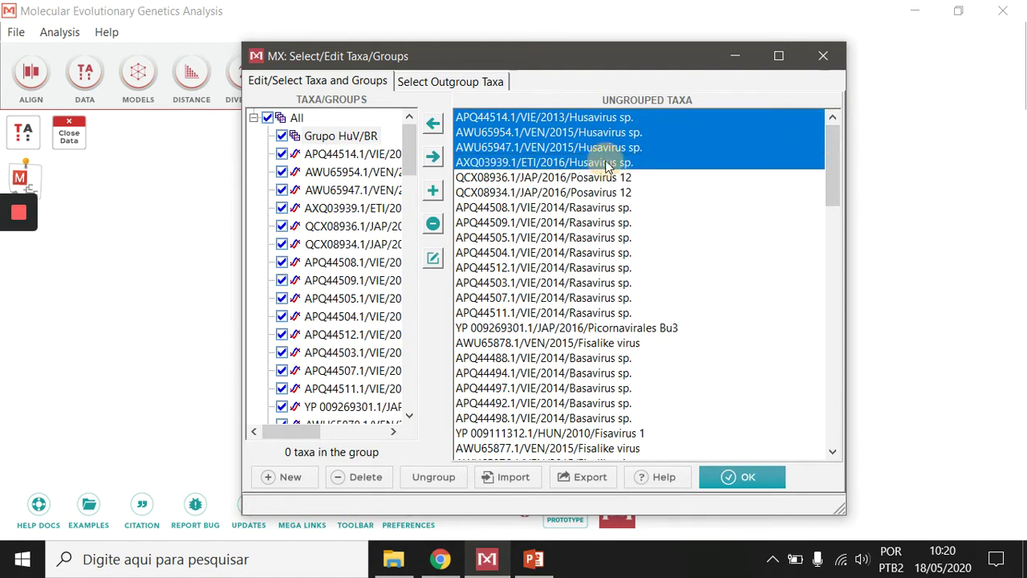
left_click(440, 559)
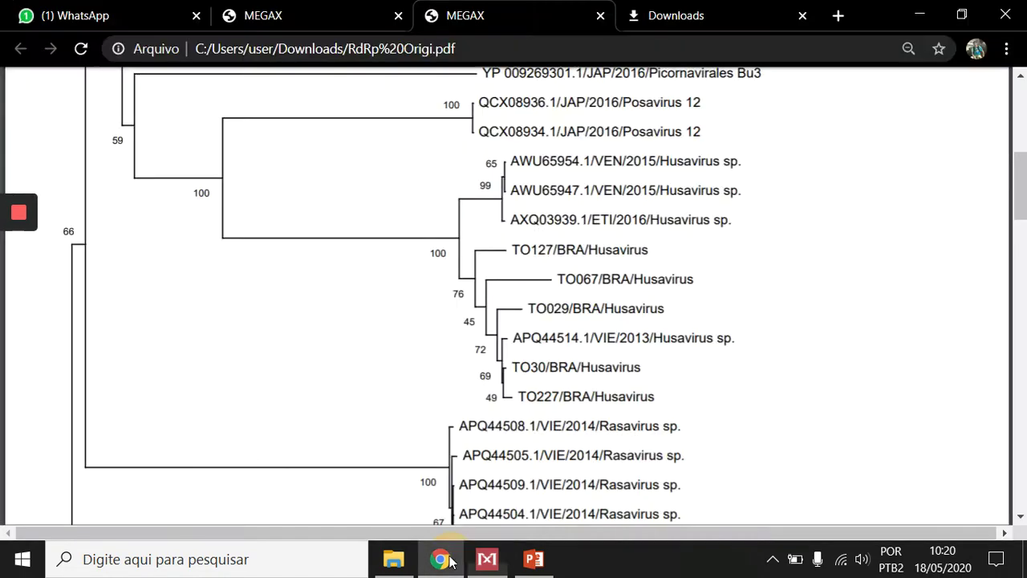
left_click(501, 558)
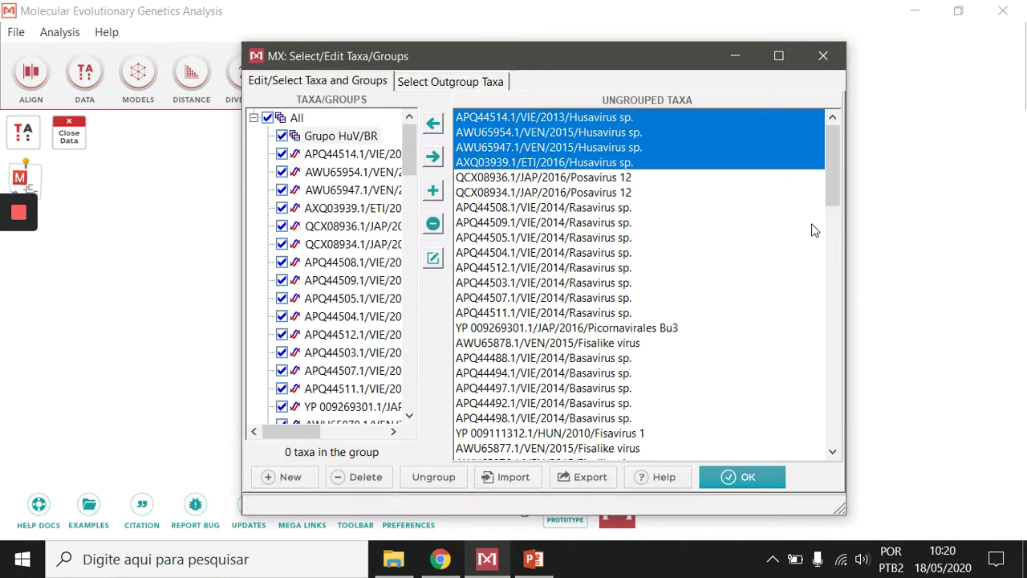
left_click_drag(829, 154, 849, 472)
left_click(433, 126)
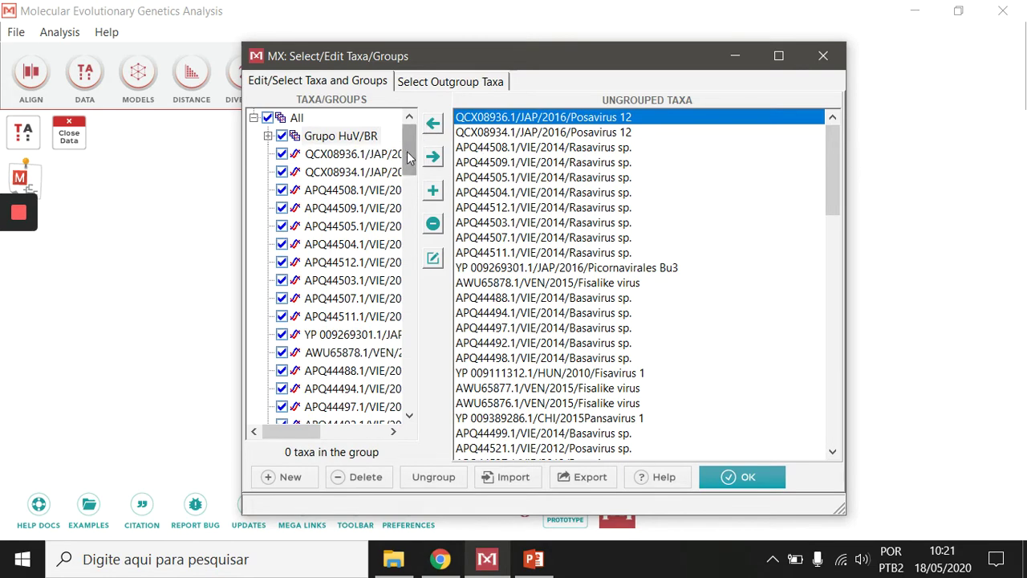
- Expand Grupo HuV/BR in the taxa tree to list its member taxa
left_click_drag(407, 151, 409, 121)
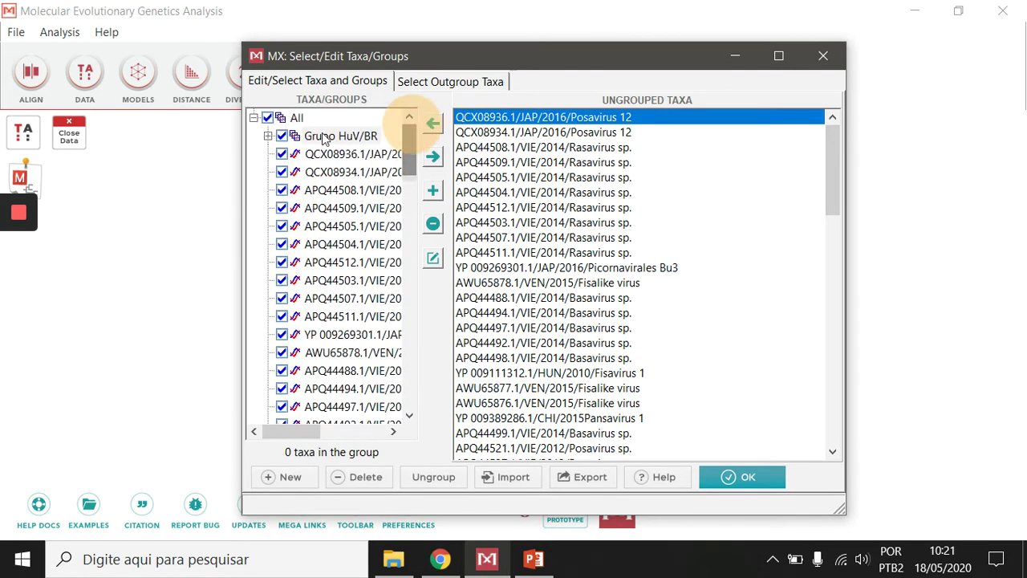
left_click(327, 138)
left_click(328, 138)
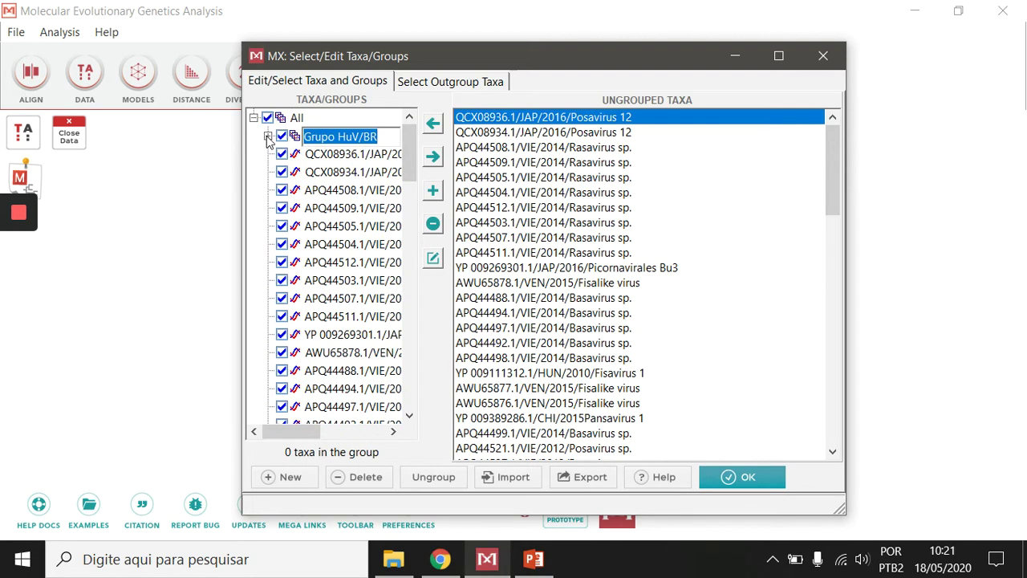
left_click(268, 136)
left_click_drag(358, 204, 354, 154)
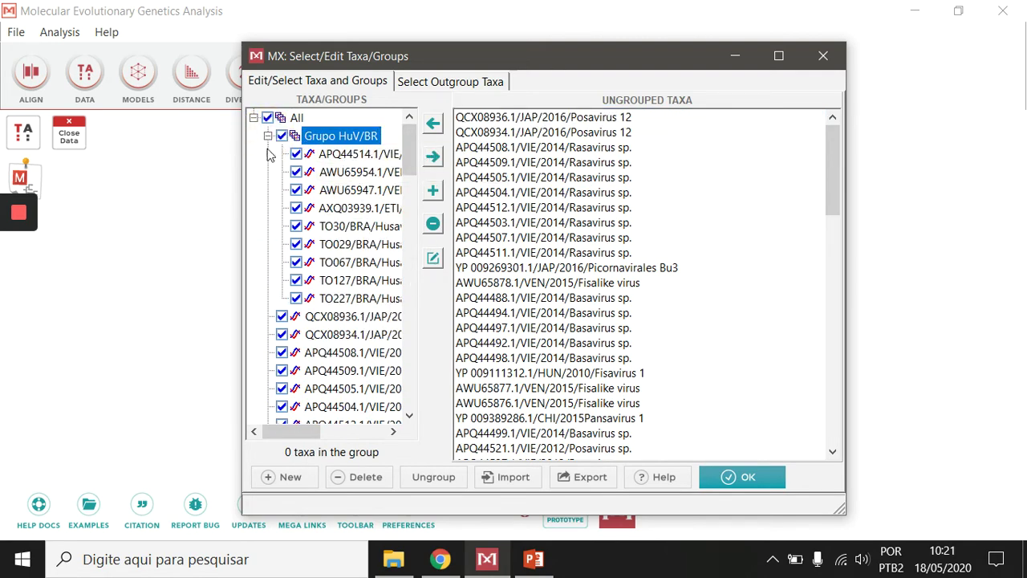
- Review each taxon in Grupo HuV/BR from APQ44514.1 through TO227, and compare the group with the Husavirus clade in the Chrome tree PDF
left_click(346, 154)
left_click(345, 172)
left_click(345, 190)
left_click(346, 208)
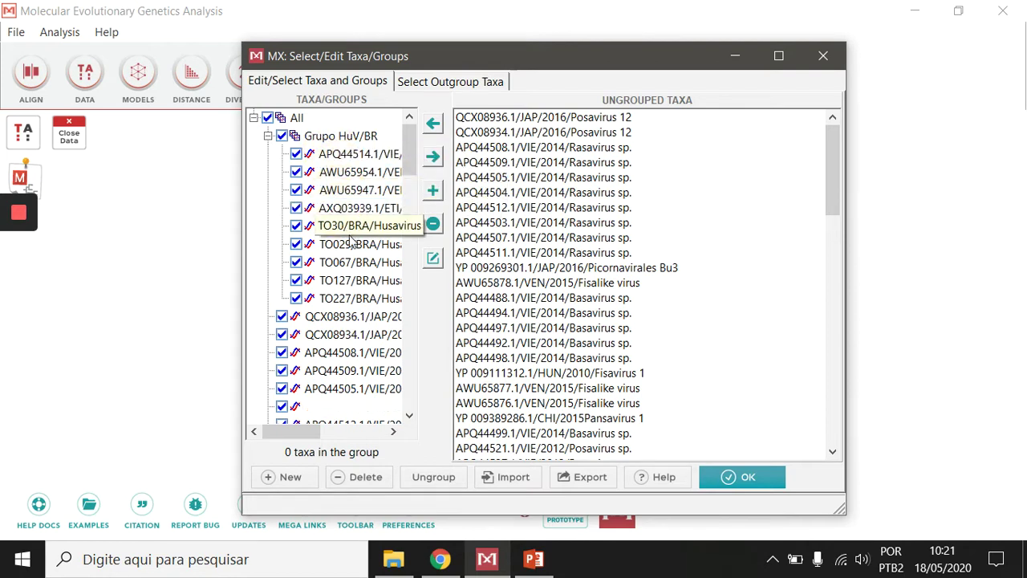
left_click(349, 225)
left_click(352, 244)
left_click(355, 261)
left_click(358, 280)
left_click(363, 297)
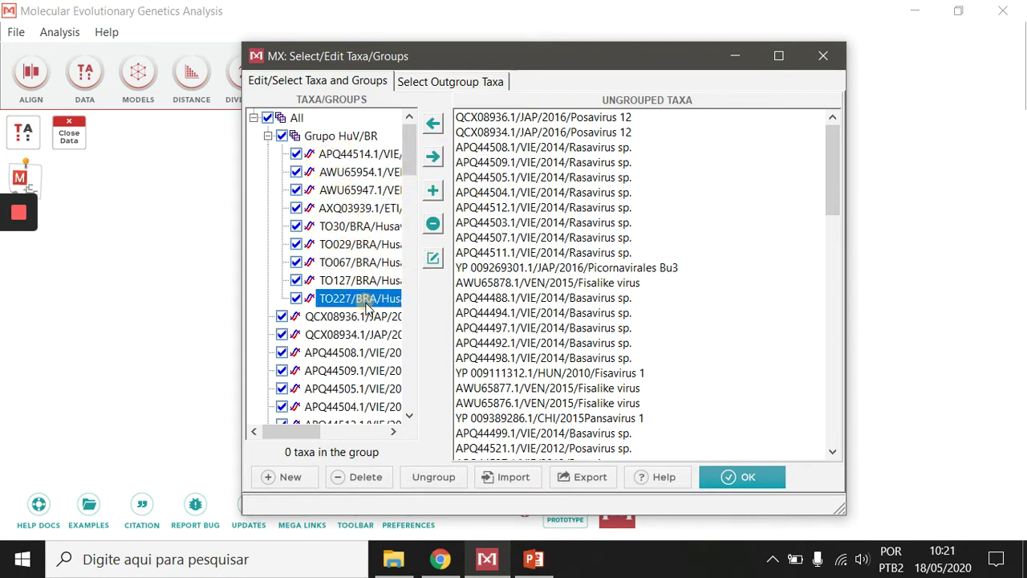
left_click(345, 136)
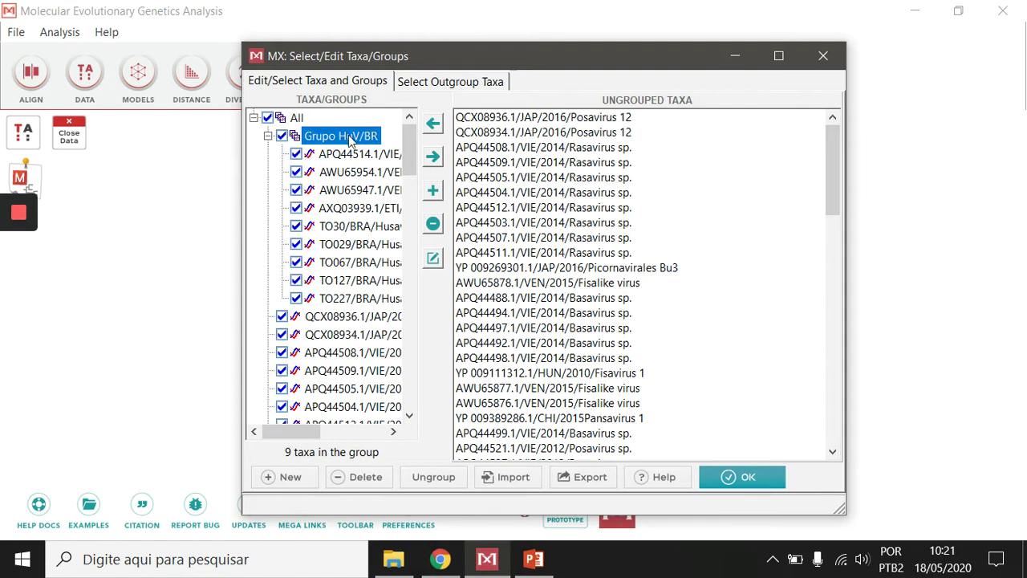
left_click(441, 559)
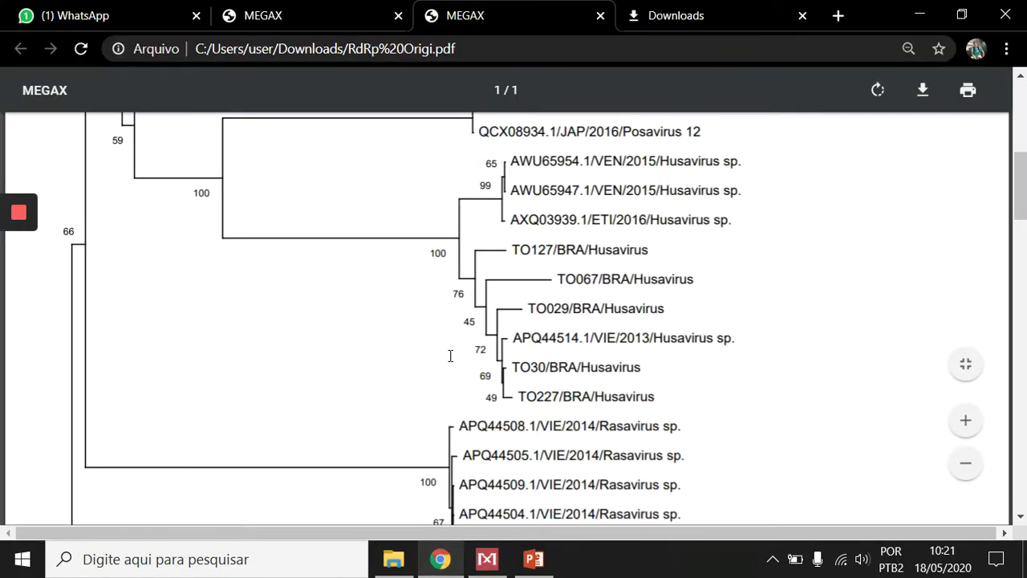
left_click(487, 559)
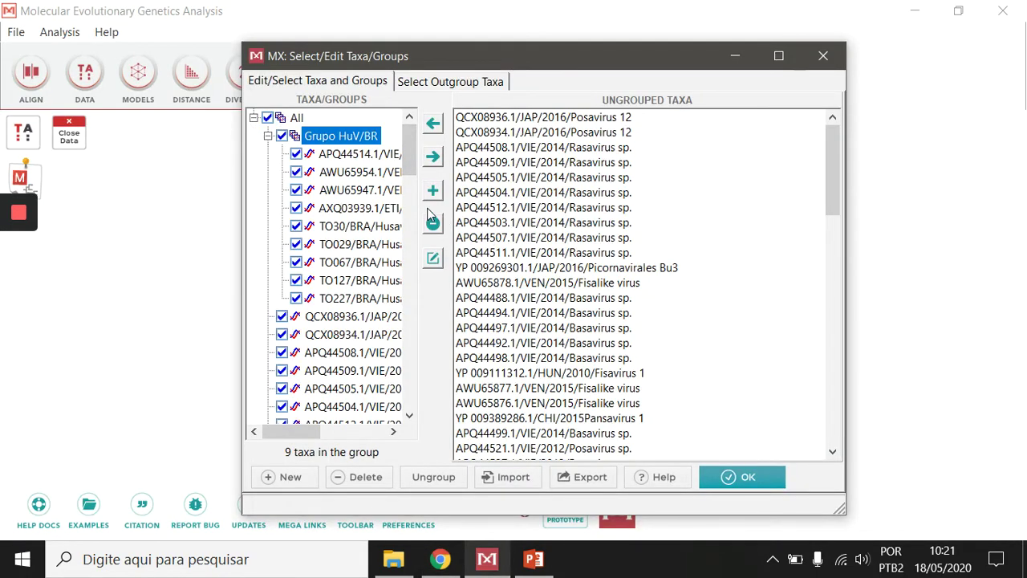
- Create an empty taxa group named Posavirus and try to add another new group whose name starts with huV gr
left_click(433, 193)
type("Posavirus")
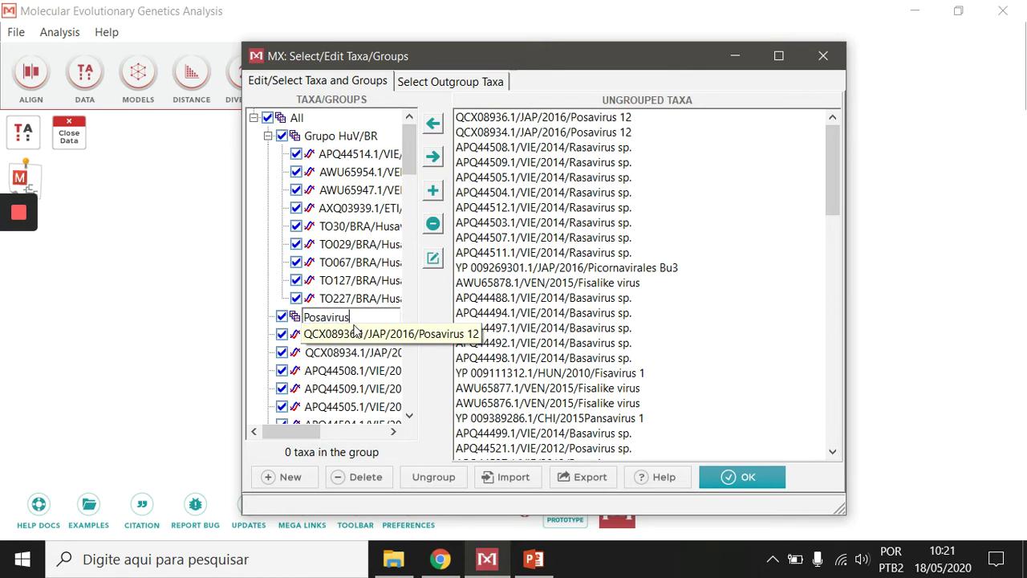
key("Return")
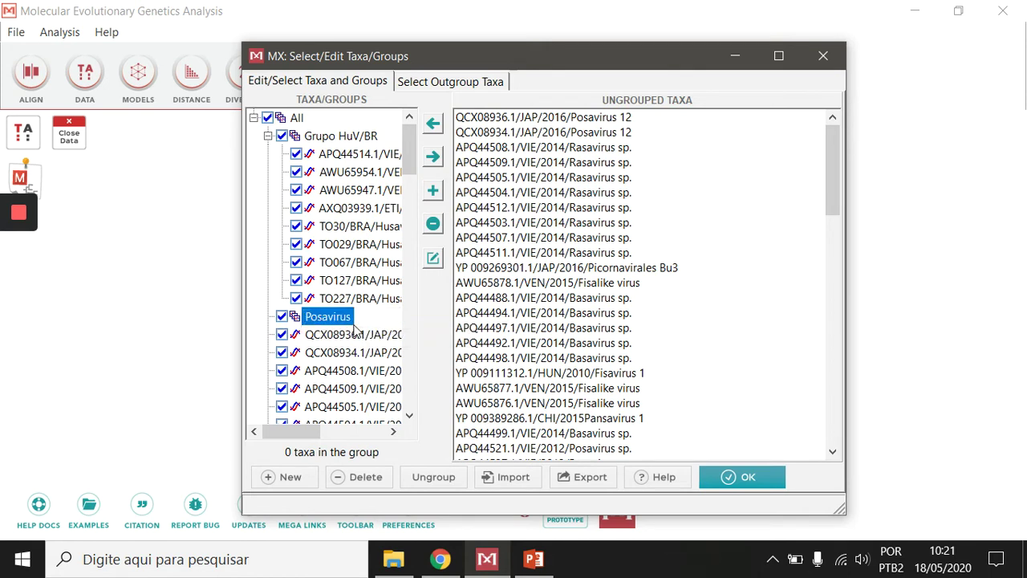
left_click(434, 193)
type("hu")
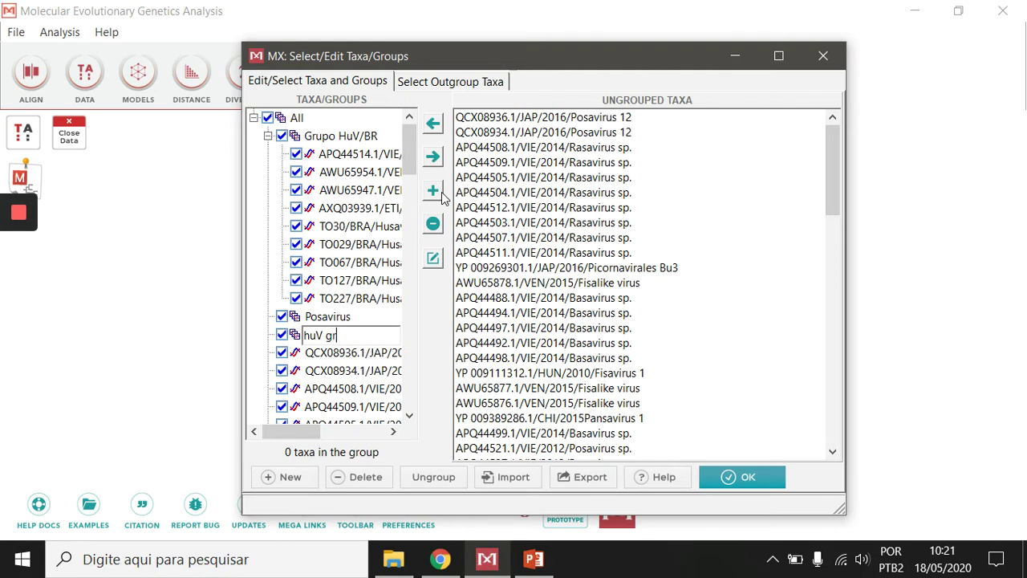
type("V g")
key("Escape")
key("Up")
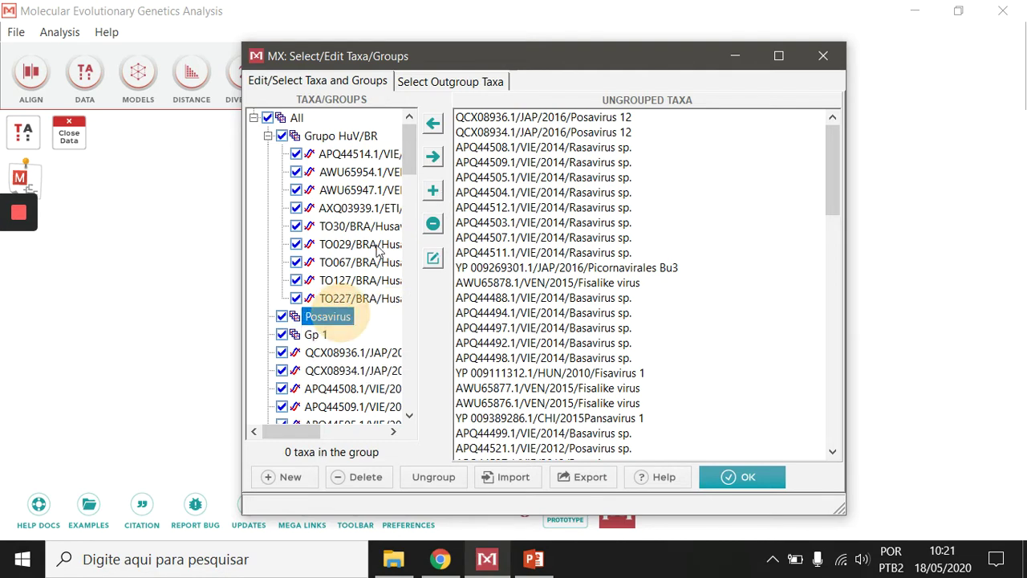
- Delete the empty Posavirus and Gp 1 groups and select Grupo HuV/BR again
left_click(432, 225)
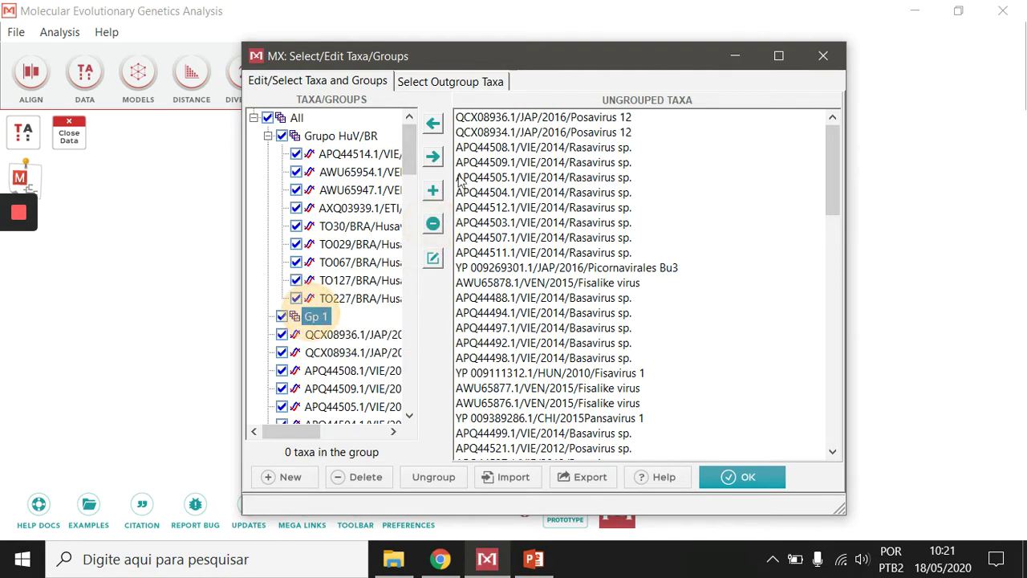
left_click(433, 224)
left_click(340, 136)
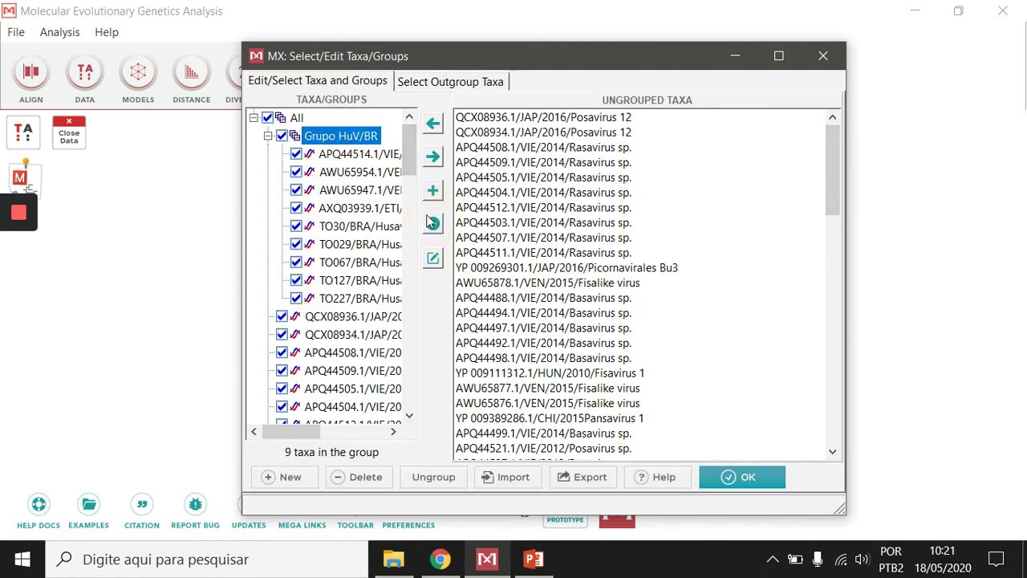
- Accept the taxa groups and build a Neighbor-Joining tree from the active RdRp alinha.meg data with the preset bootstrap and Poisson model settings
left_click(744, 479)
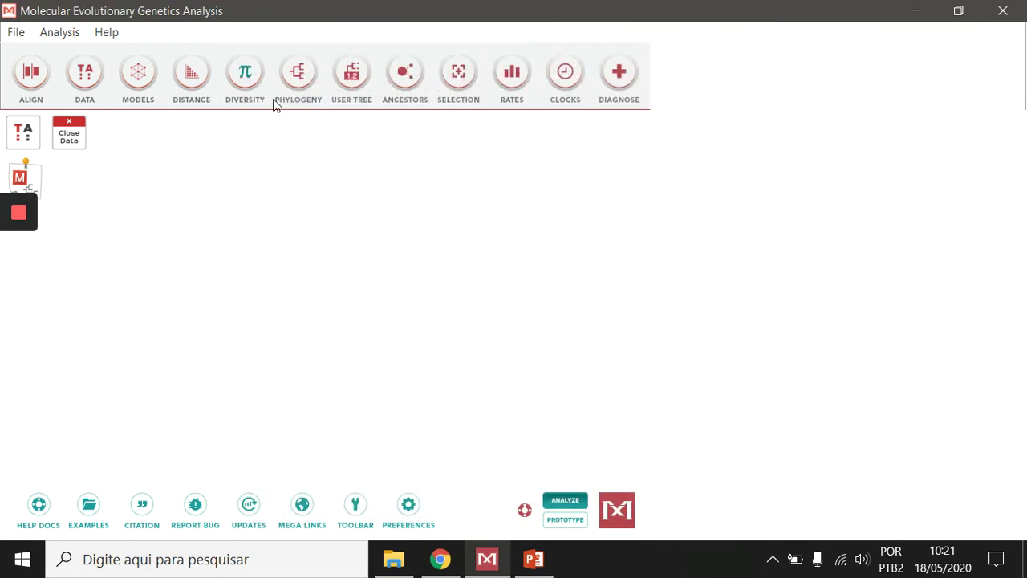
left_click(298, 84)
left_click(392, 129)
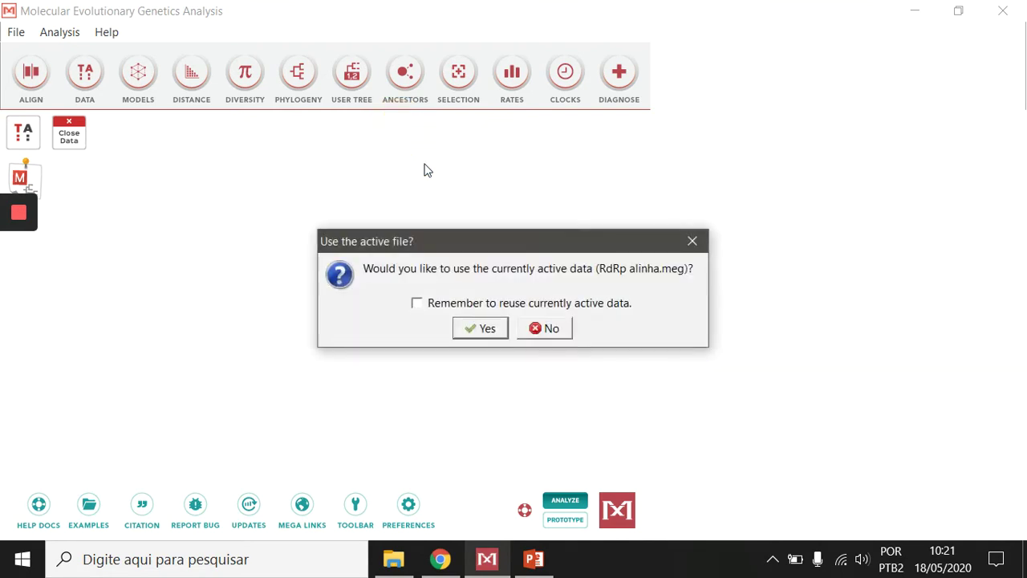
left_click(475, 332)
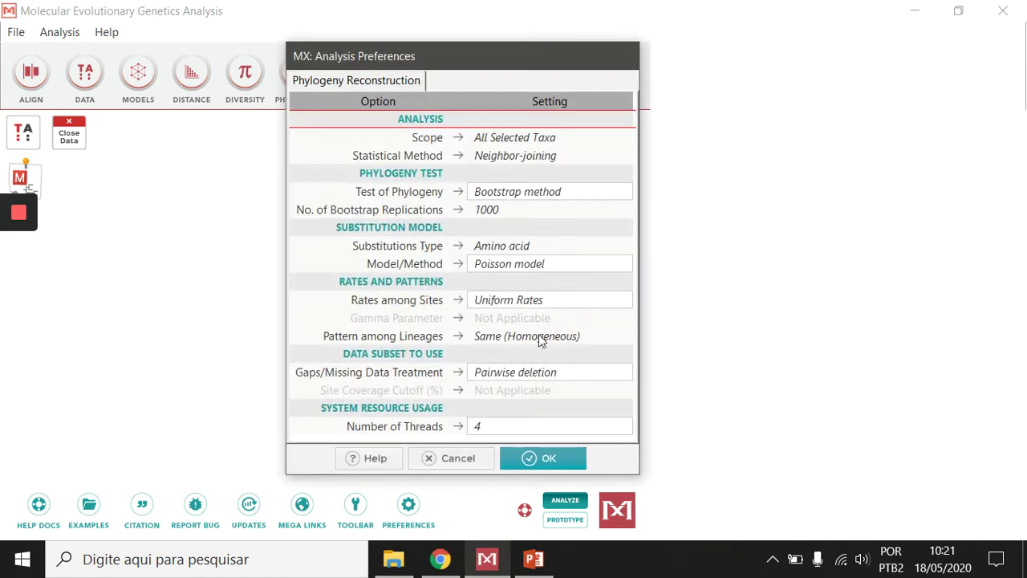
left_click(543, 458)
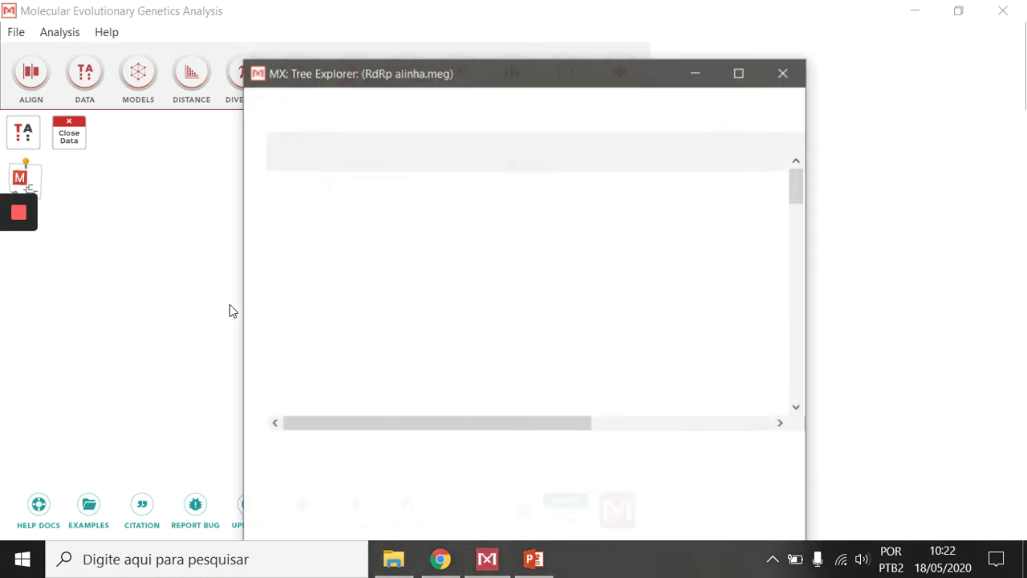
- Enlarge the new tree, hide its caption, inspect the Grupo HuV/BR clade, and minimize the Tree Explorer
left_click(739, 73)
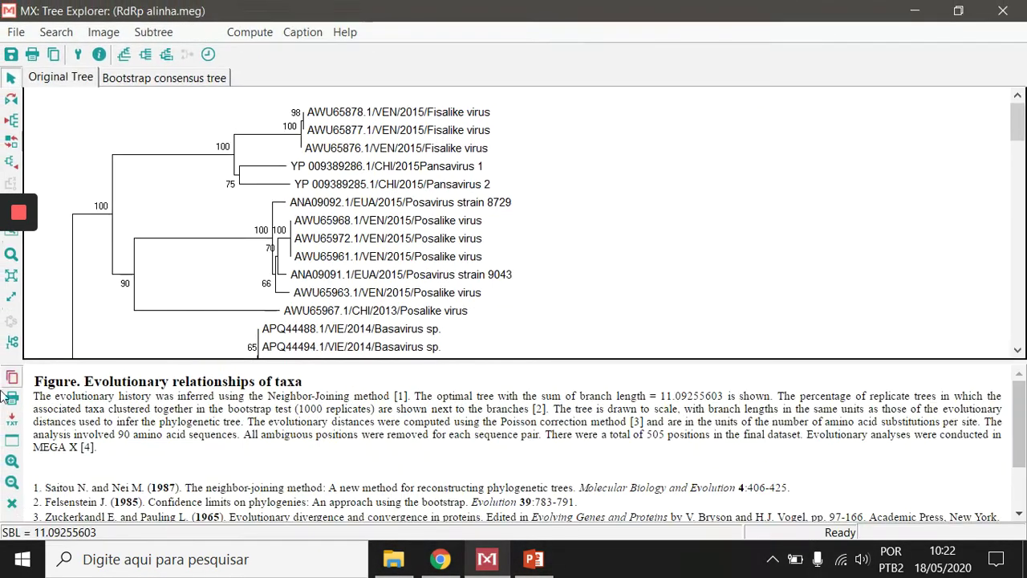
left_click(11, 504)
scroll(589, 292, "down", 1)
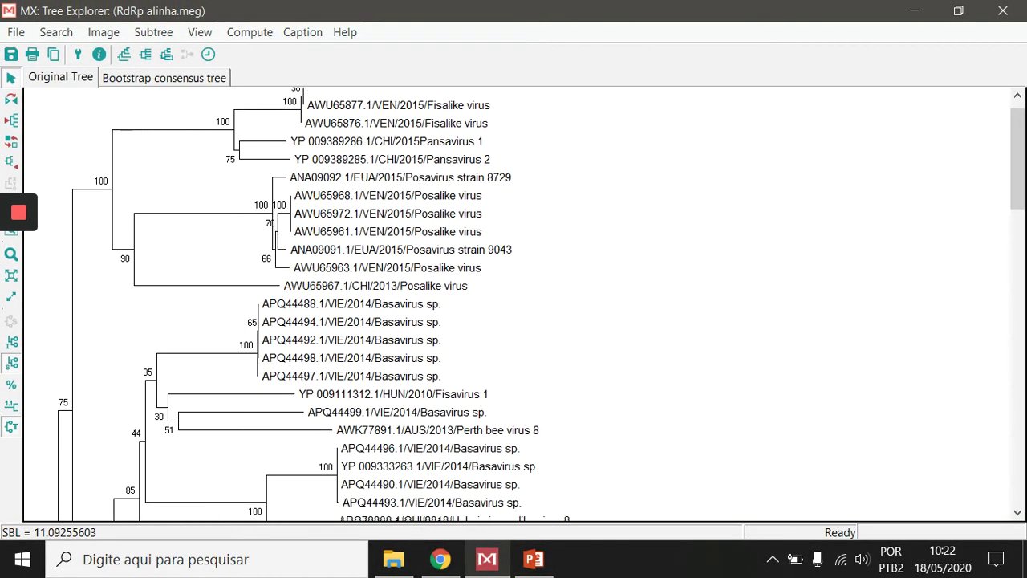
left_click_drag(1017, 159, 1016, 417)
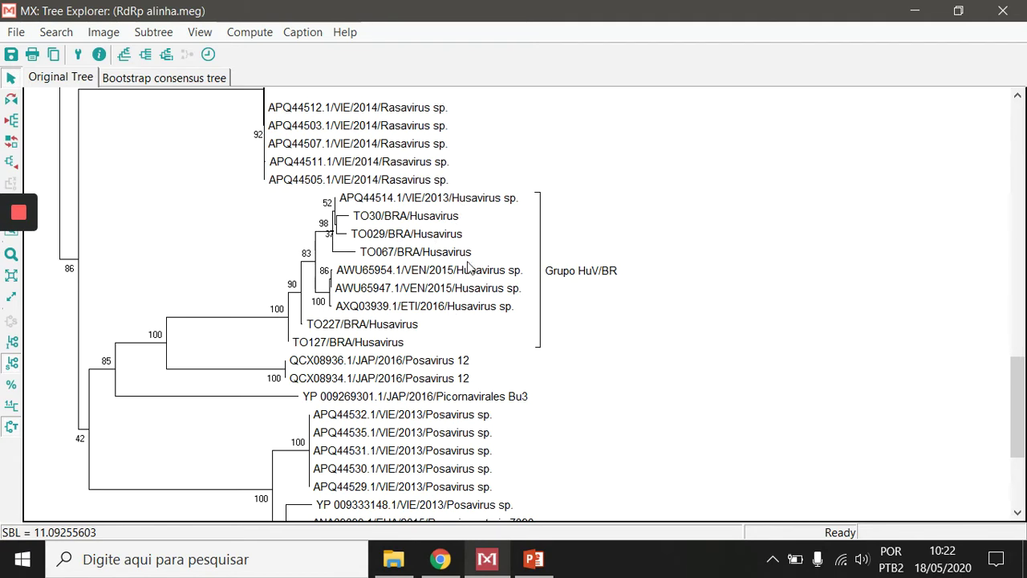
left_click(918, 10)
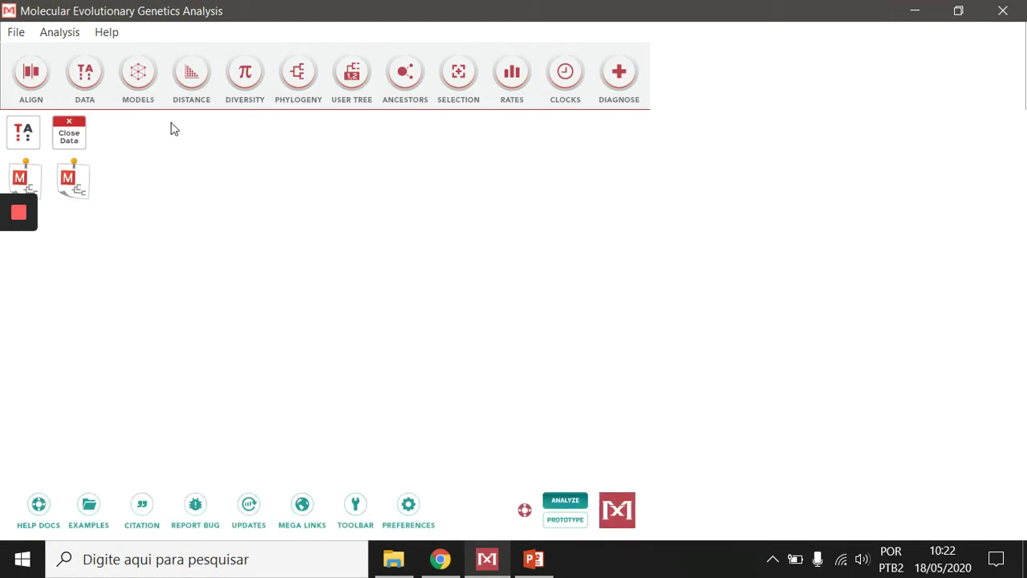
- Start a within-group mean distance analysis on the active RdRp alinha.meg data with Bootstrap method as the variance estimation method
left_click(191, 78)
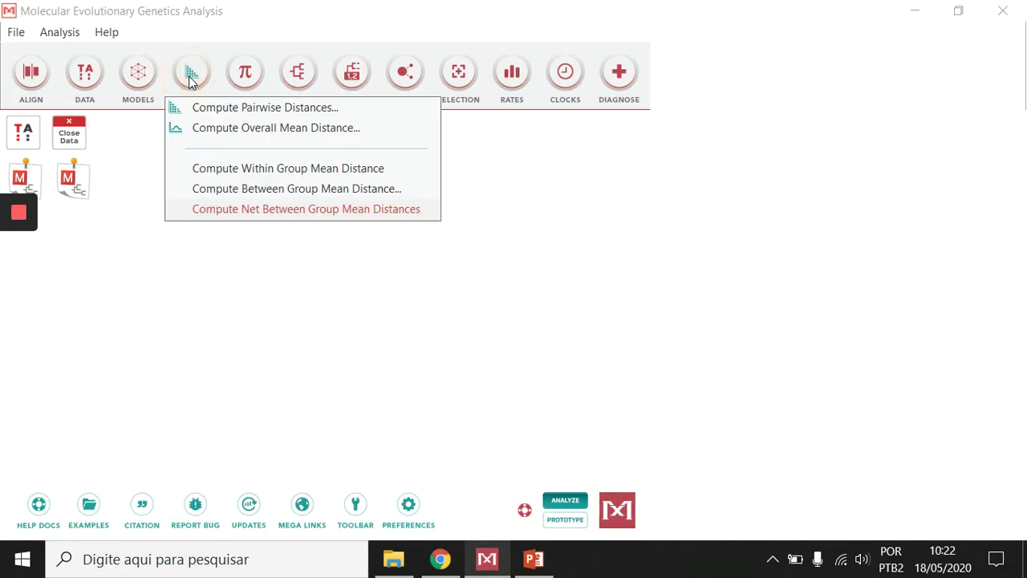
left_click(273, 170)
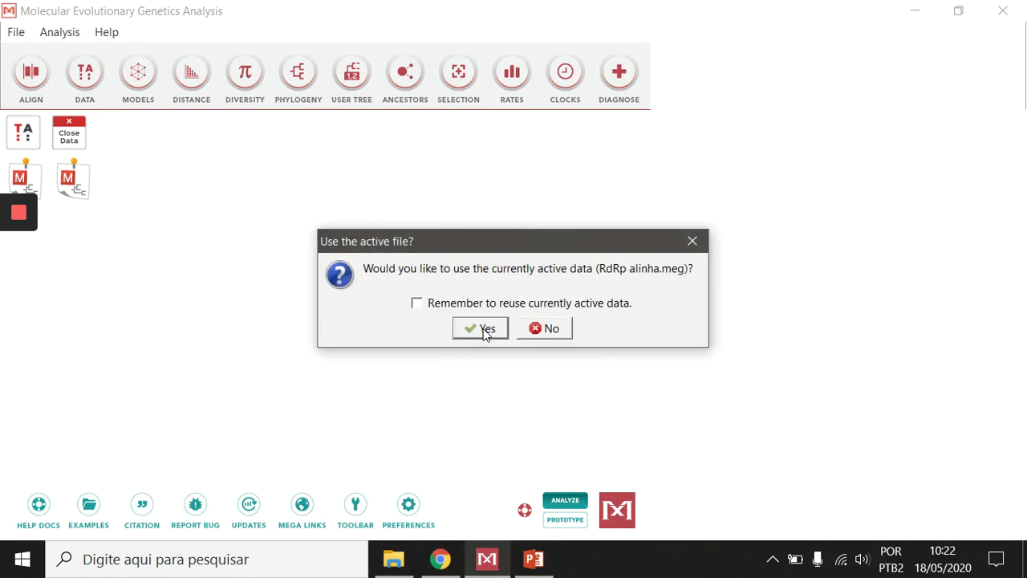
left_click(485, 329)
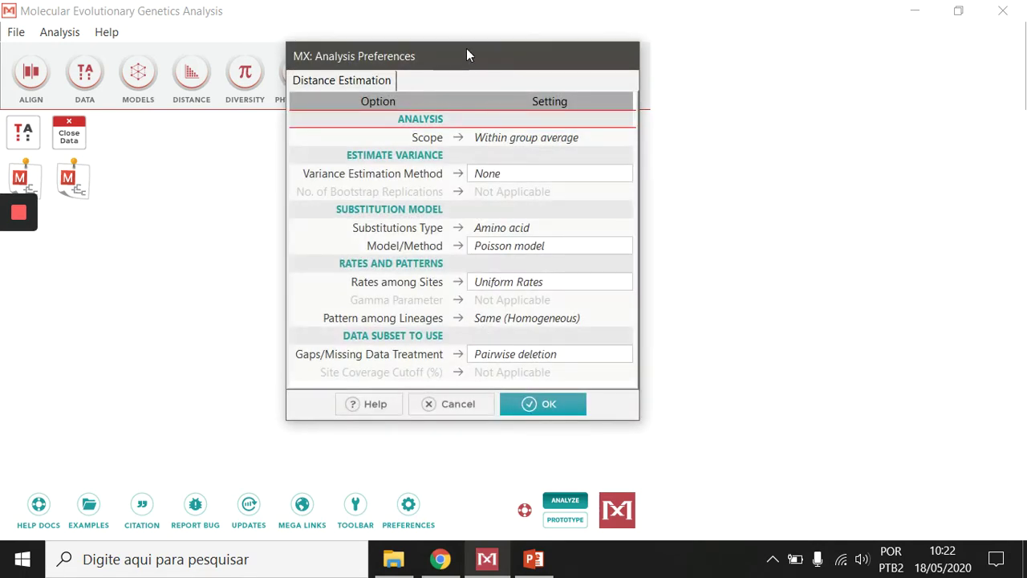
left_click(501, 173)
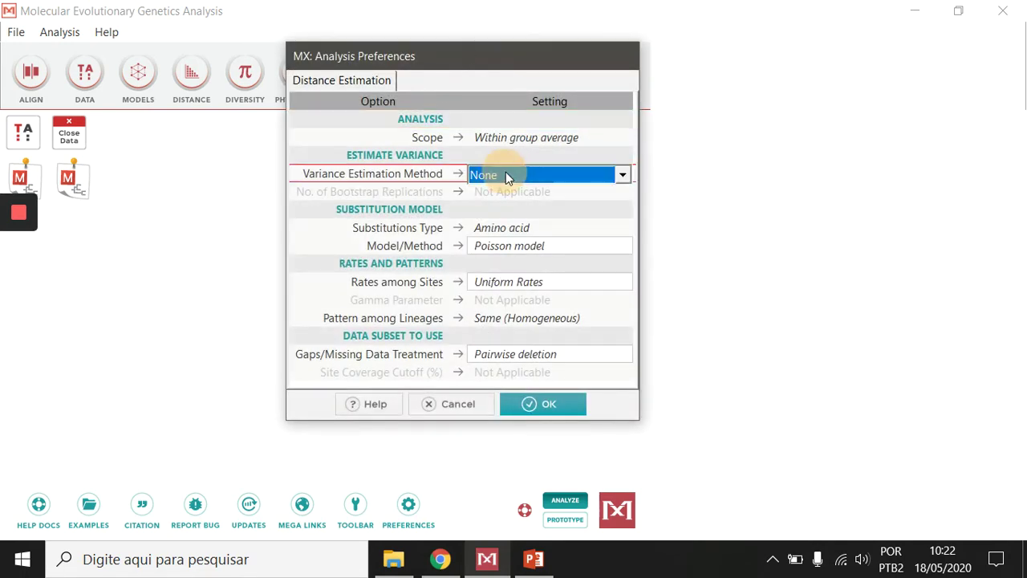
left_click(493, 176)
left_click(498, 207)
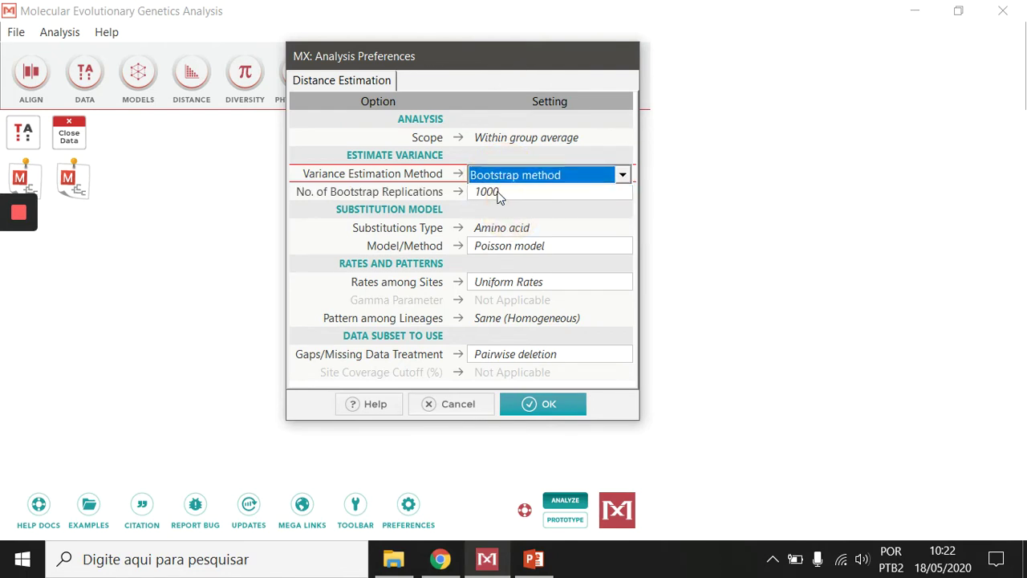
- Set the substitution model to p-distance, compute the within-group mean distance, and examine the distance and standard error for Grupo HuV/BR
left_click(500, 246)
left_click(500, 247)
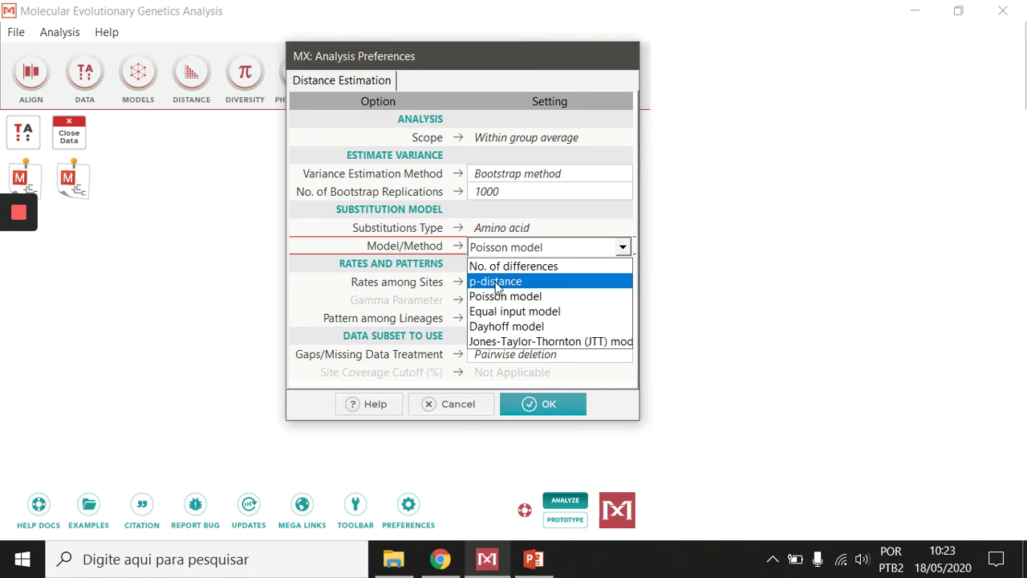
left_click(505, 282)
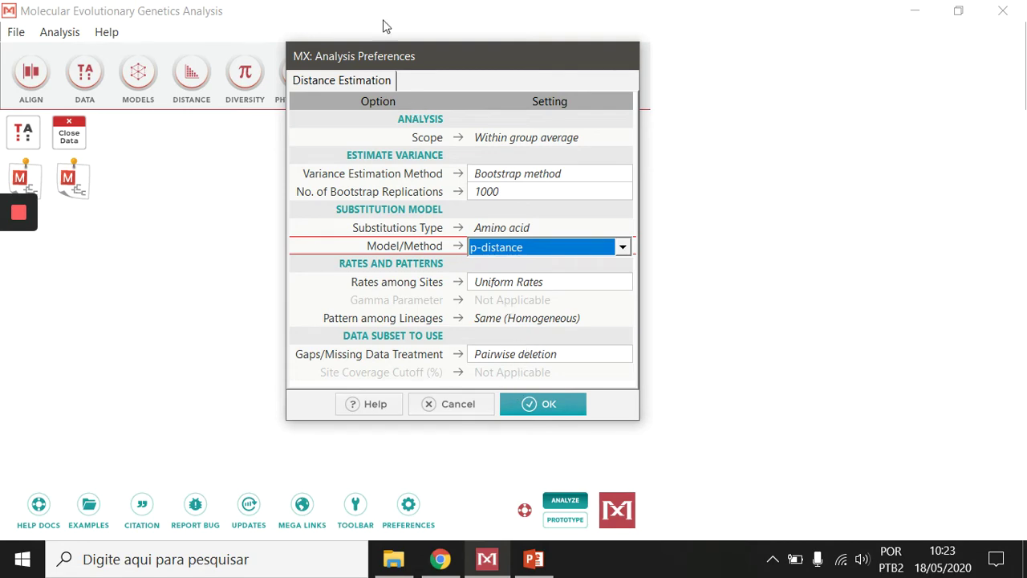
left_click(539, 405)
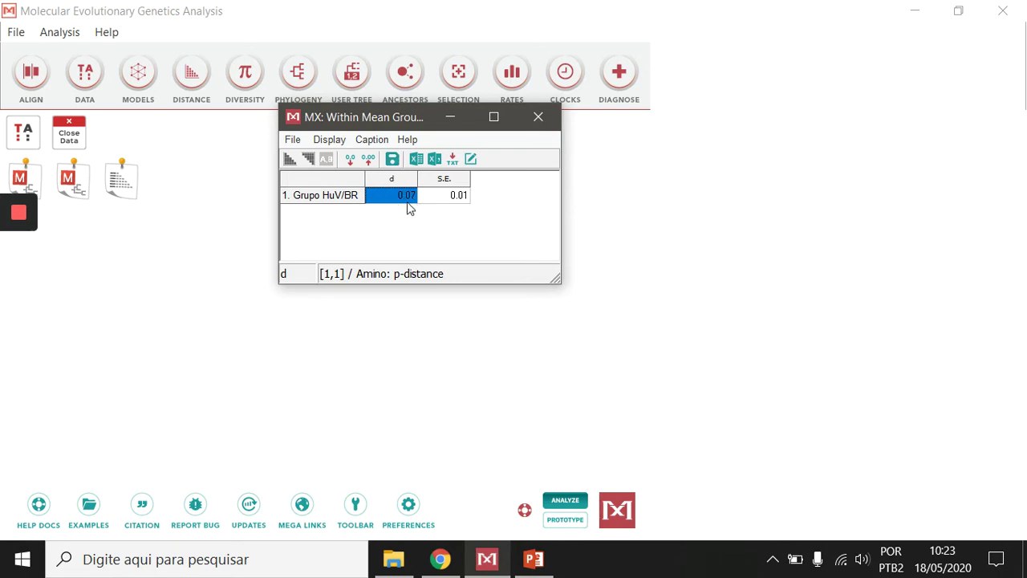
left_click(458, 200)
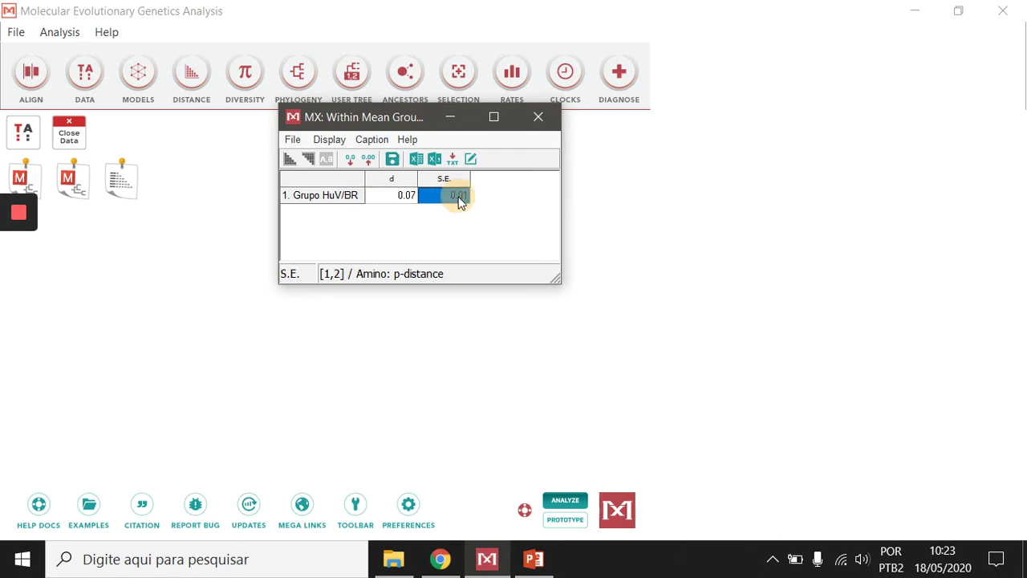
- Enlarge the within-group results window and review the mean distance and standard error cells of Grupo HuV/BR
left_click(396, 197)
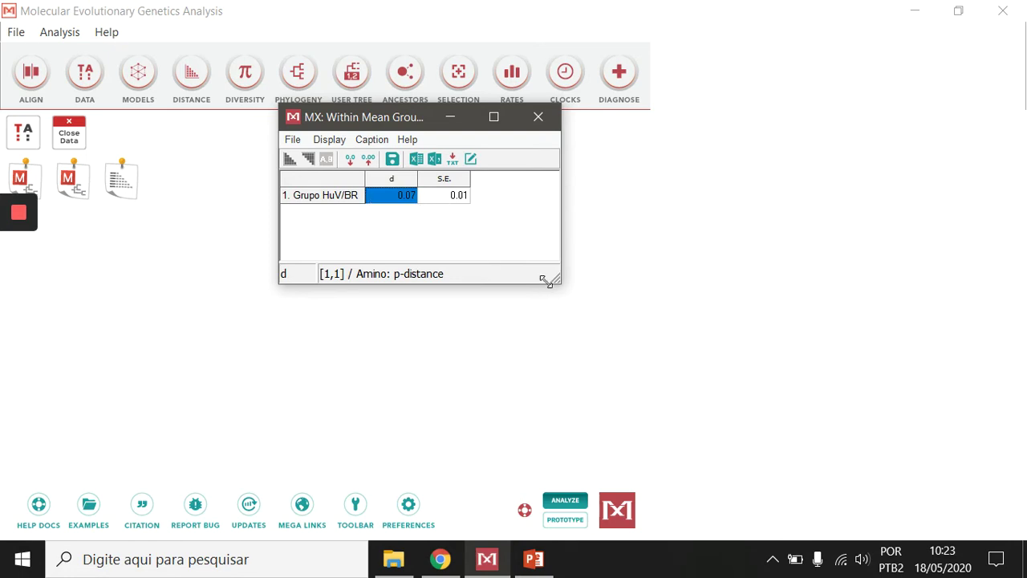
left_click_drag(553, 278, 635, 339)
left_click(442, 197)
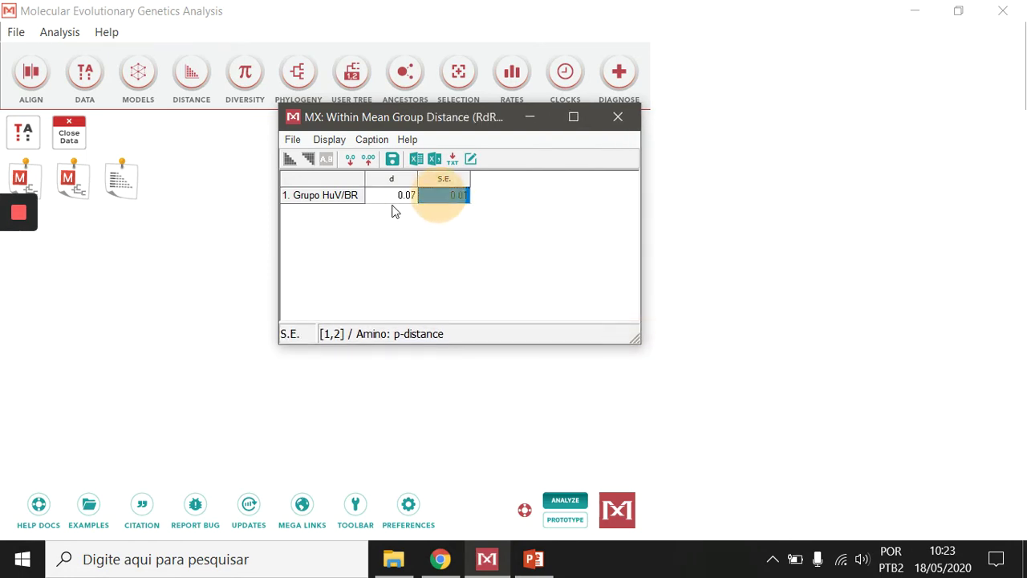
left_click(392, 198)
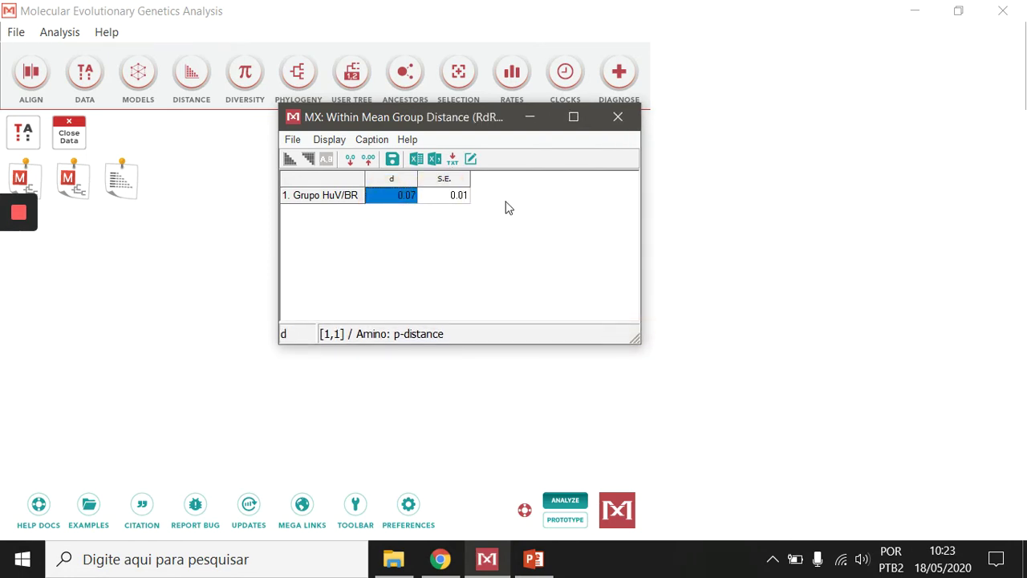
left_click(462, 195)
left_click(392, 196)
- Switch to Chrome and compare the Husavirus VSAD/ACS clade with the Brazilian Husavirus clade in the RdRp Origi.pdf tree
left_click(440, 559)
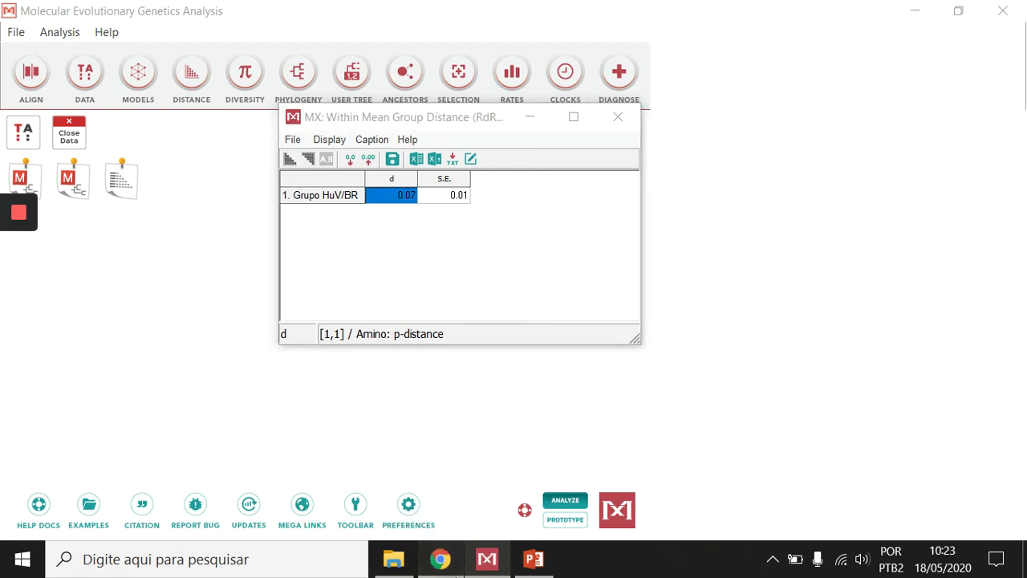
scroll(816, 337, "down", 7)
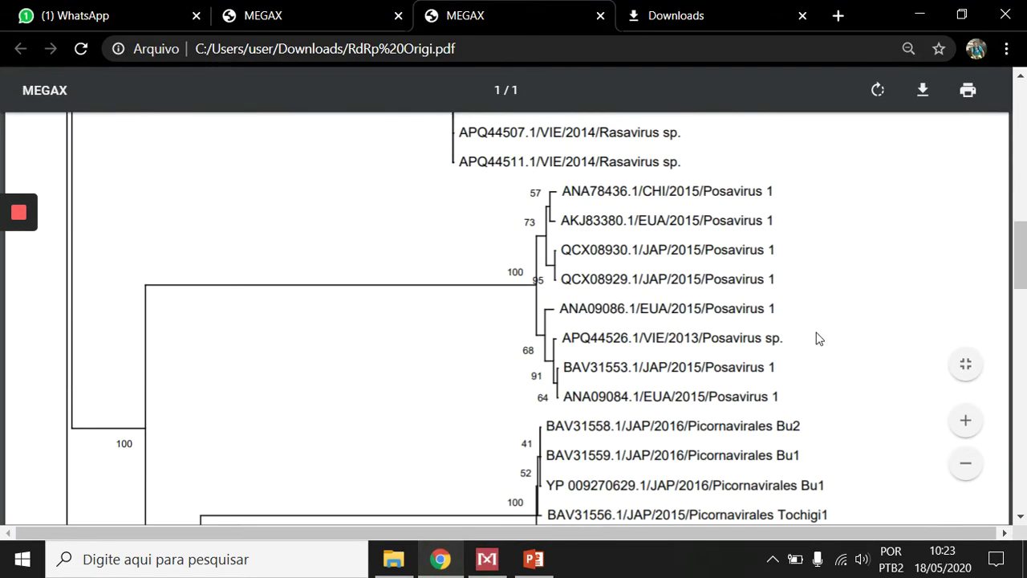
scroll(820, 339, "down", 5)
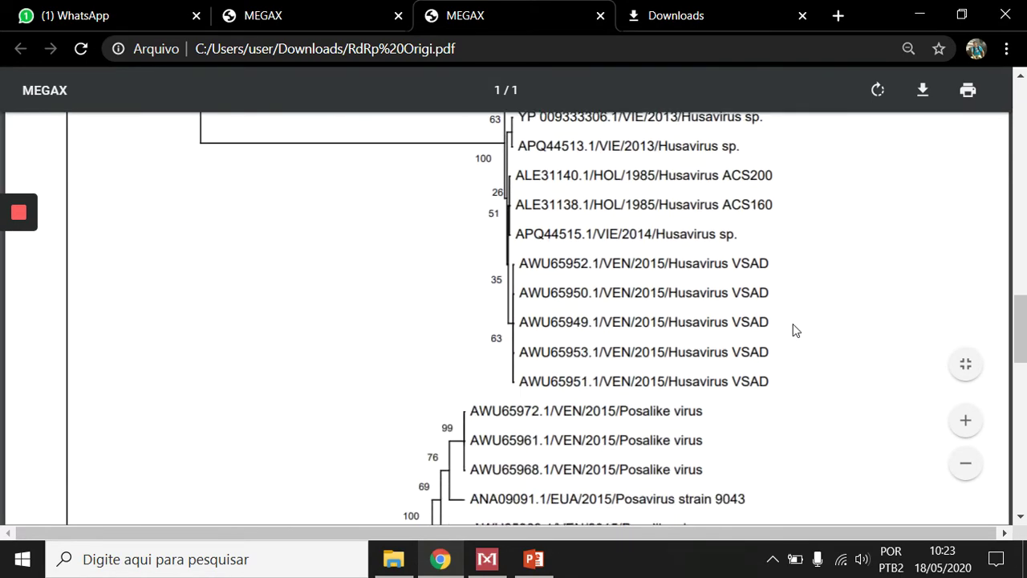
scroll(762, 309, "up", 4)
scroll(729, 226, "down", 3)
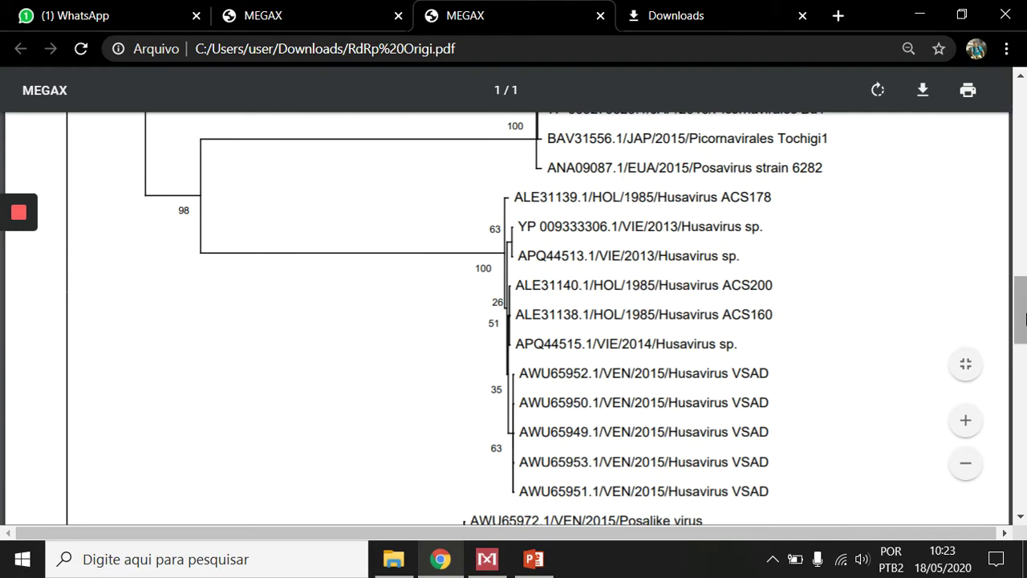
left_click_drag(1021, 313, 1025, 232)
scroll(666, 223, "up", 4)
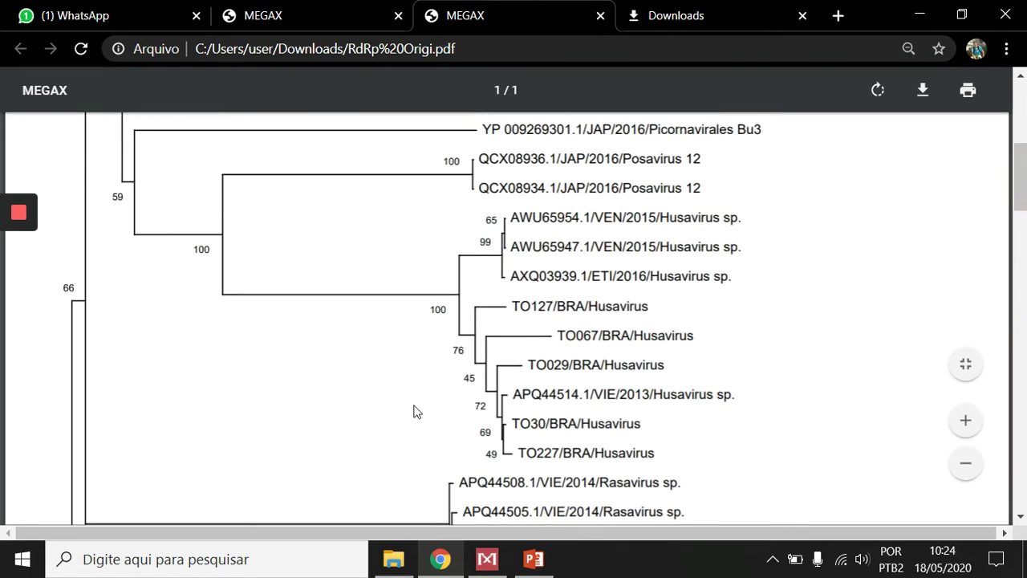
- Switch back to MEGA, put away the within-group results, and start a pairwise distance analysis on the active RdRp alinha.meg data
left_click(487, 560)
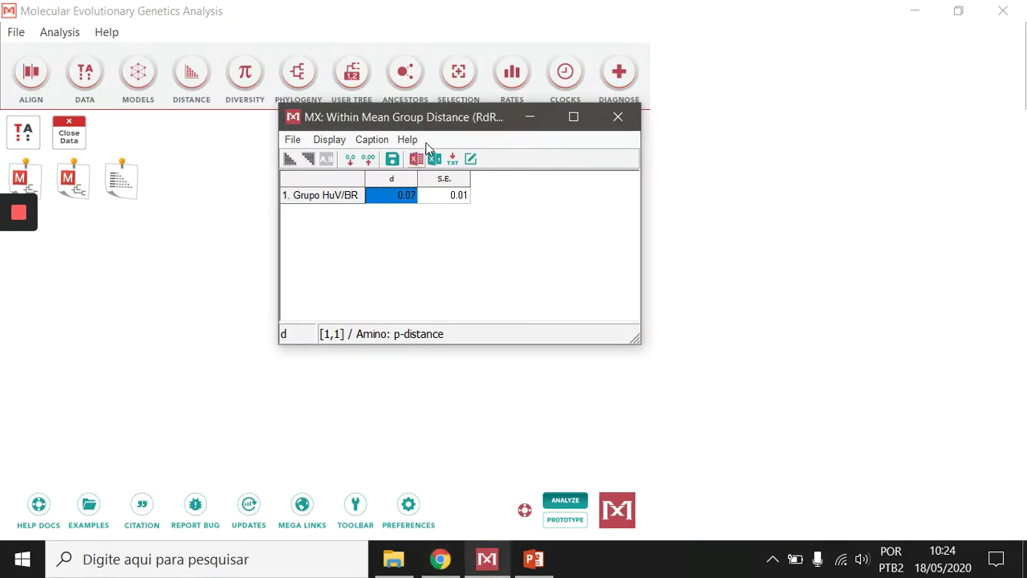
left_click(541, 117)
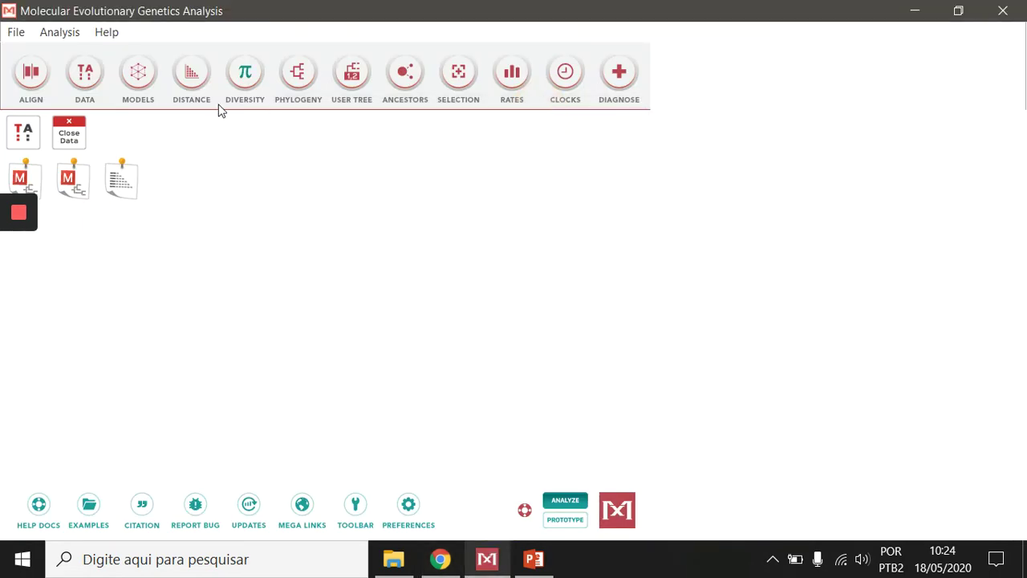
left_click(184, 73)
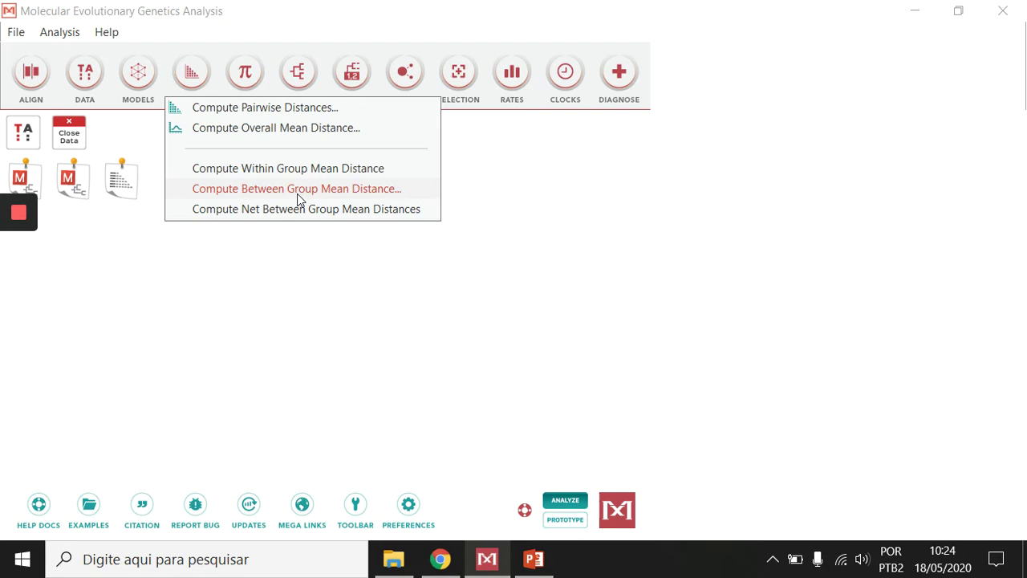
left_click(295, 113)
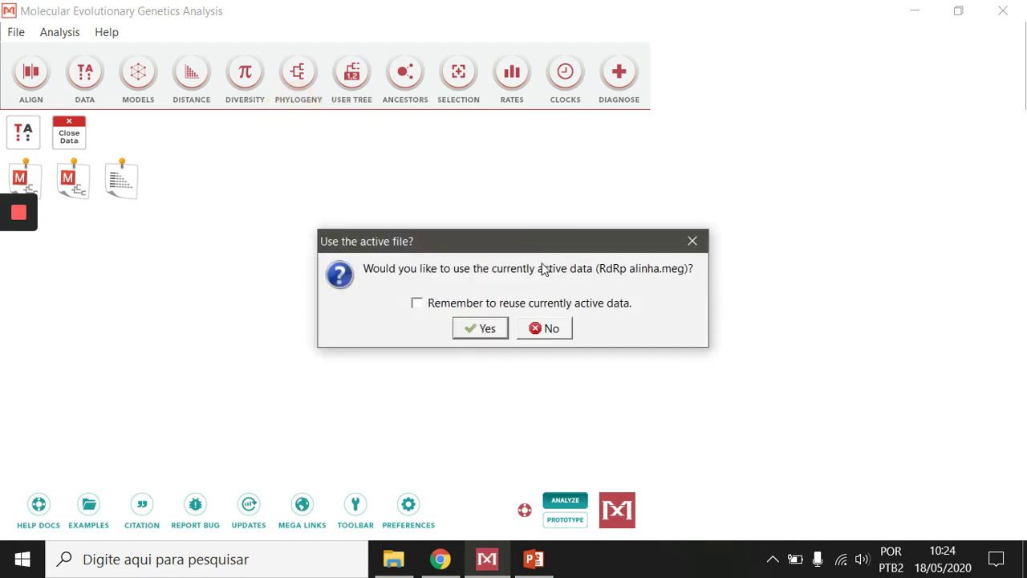
left_click(467, 270)
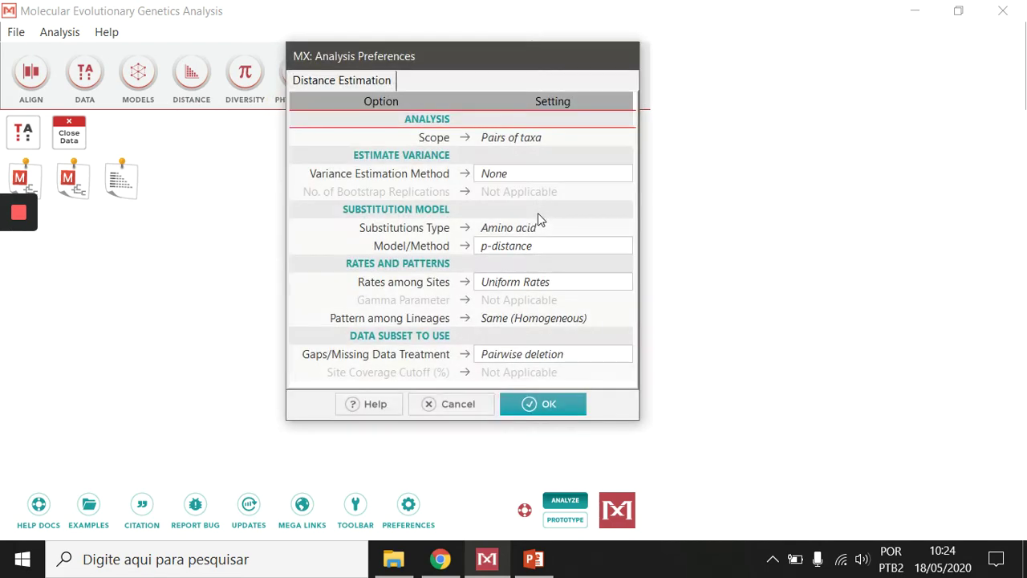
- Compute the pairwise distances with Bootstrap method as the variance estimation method, and maximize the resulting matrix
left_click(505, 178)
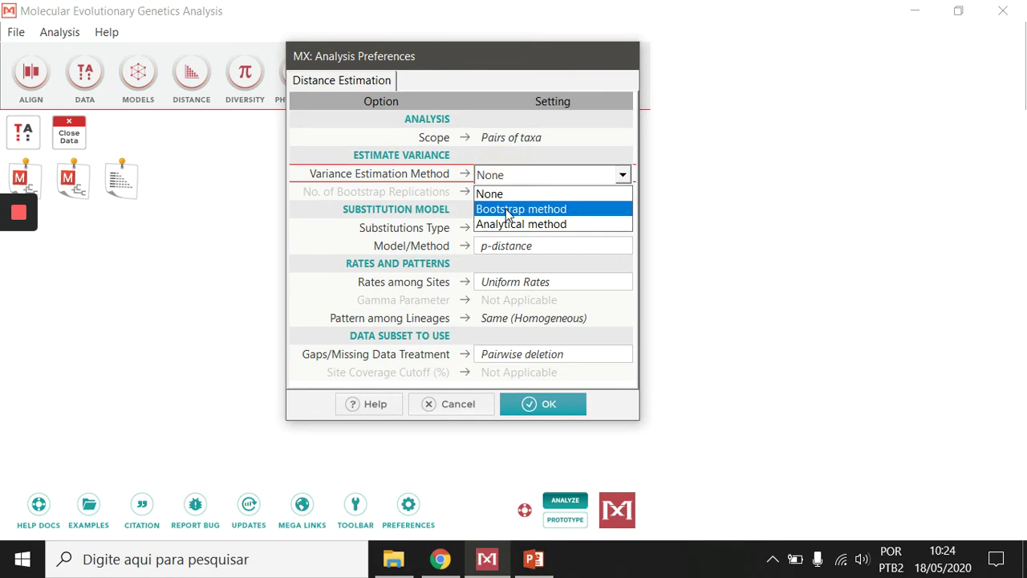
left_click(514, 208)
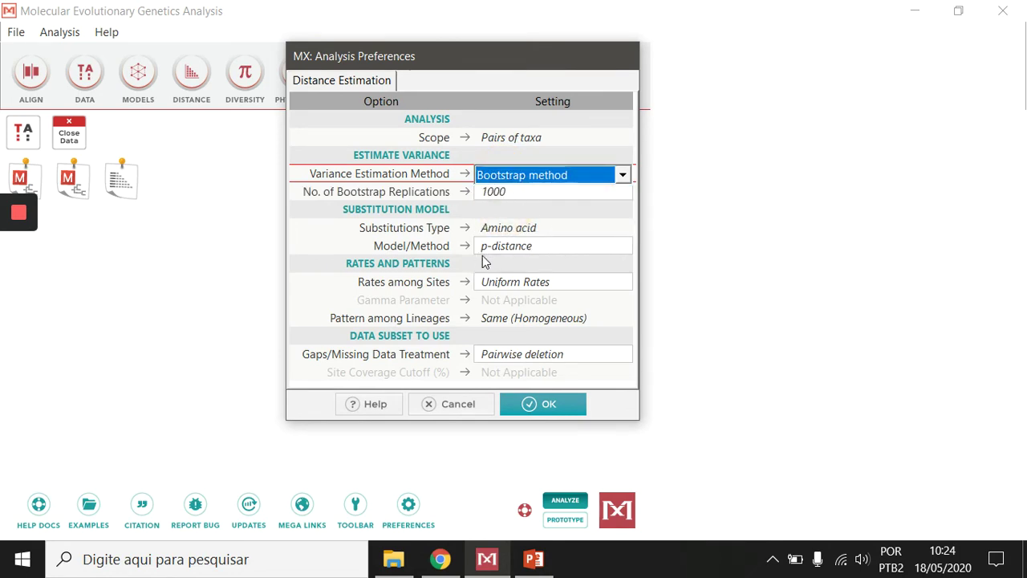
left_click(545, 410)
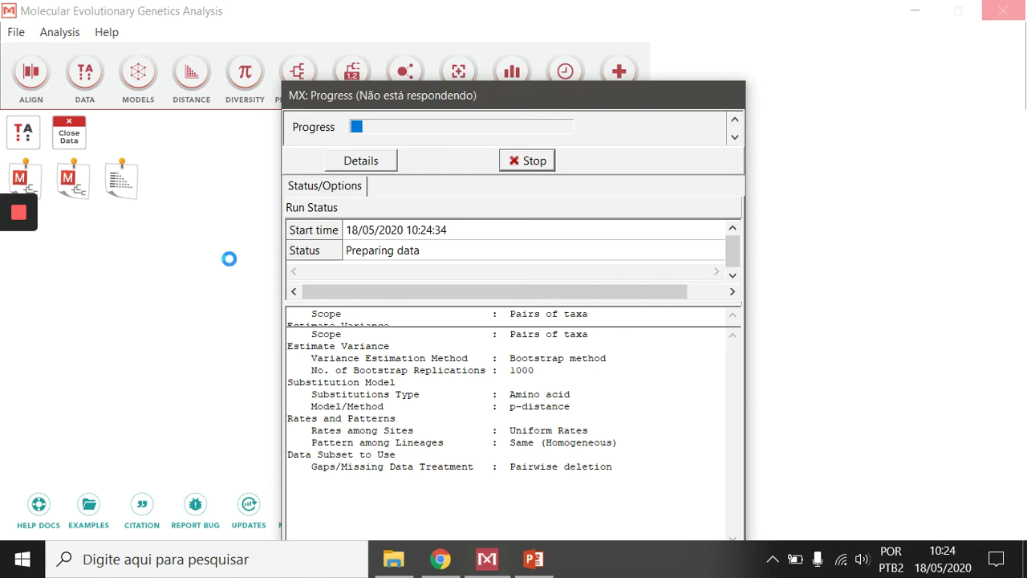
mouse_move(17, 220)
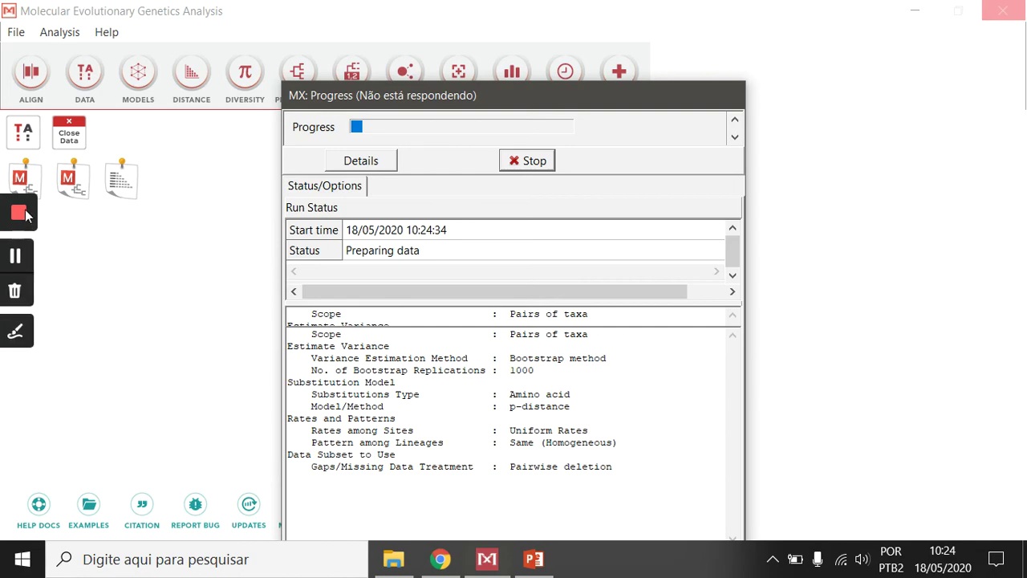
left_click(18, 259)
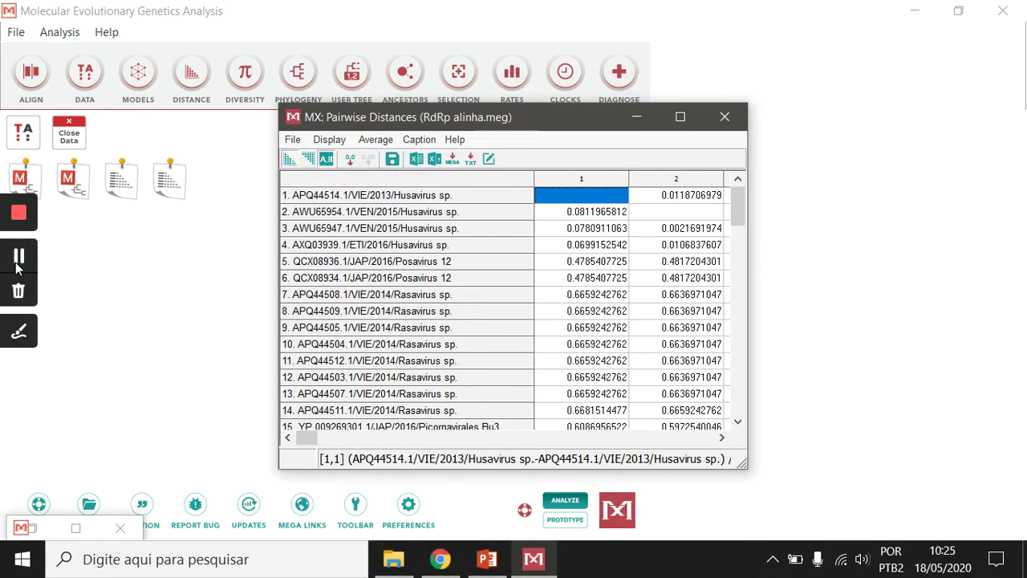
left_click(678, 118)
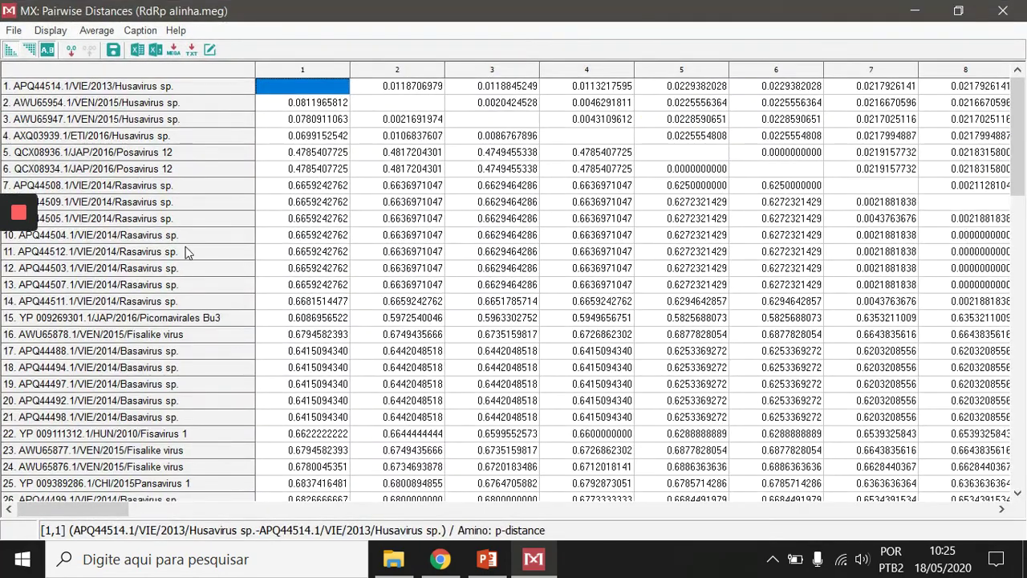
- Go through the first column of the pairwise distance matrix down to the TO227/BRA/Husavirus row
key("Down")
key("Down")
key("Down")
key("Down")
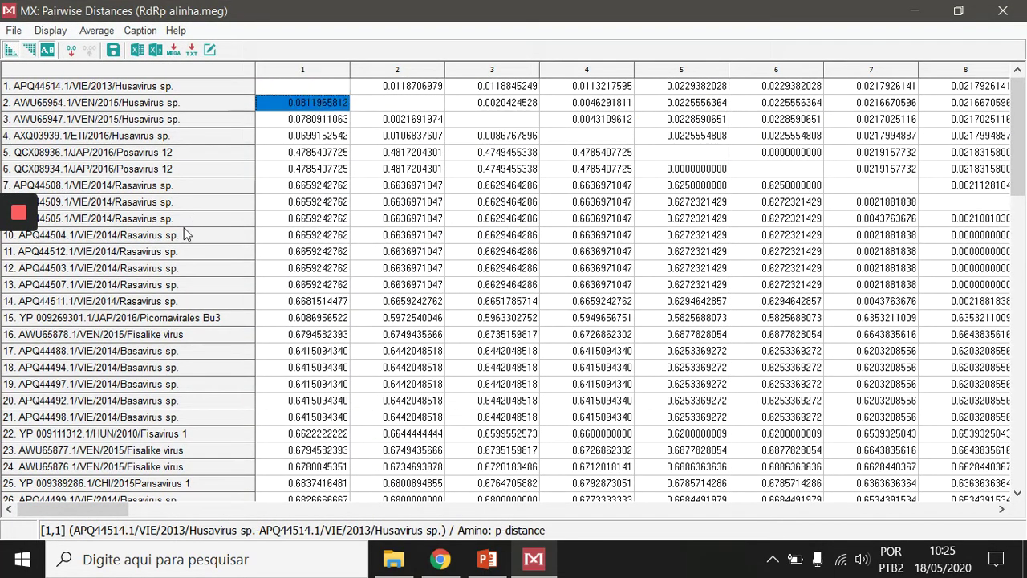
key("Up")
key("Up")
key("Up")
key("Up")
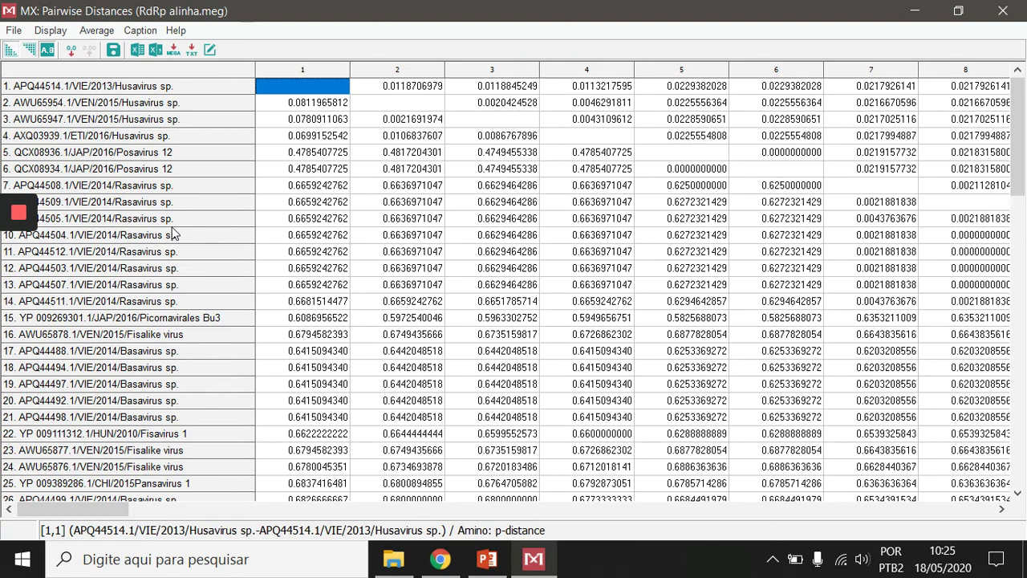
key("Down")
key("Up")
key("Down")
key("Down")
key("Down")
key("Down")
key("Down")
key("Down")
key("Down")
key("Down")
key("Down")
key("Down")
key("Down")
key("Down")
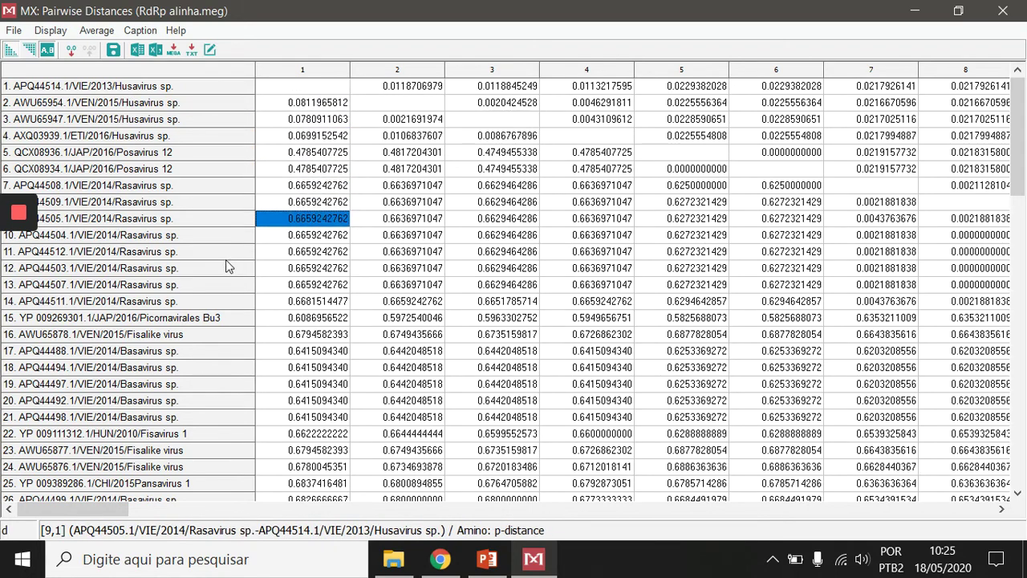
scroll(789, 279, "down", 20)
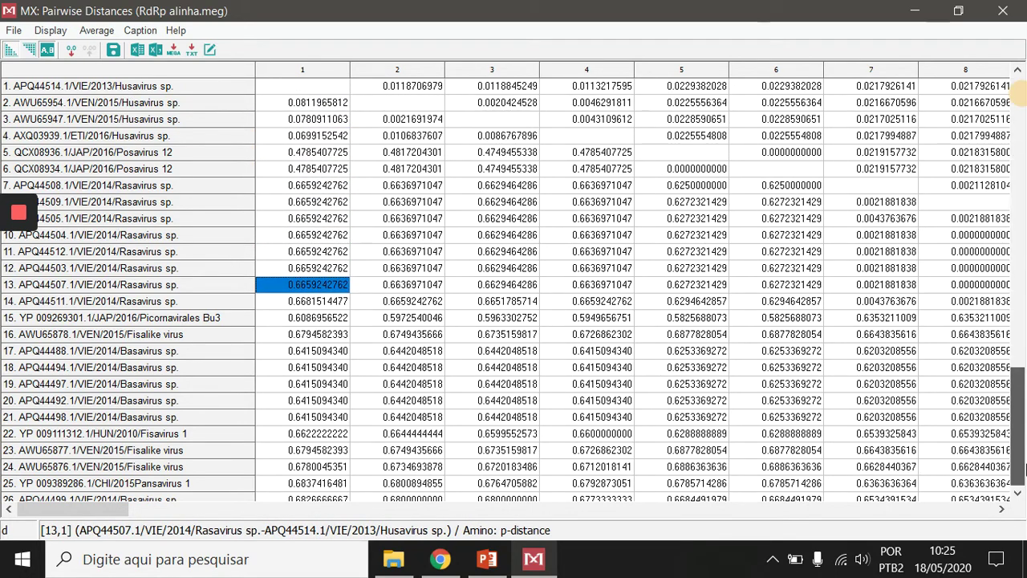
key("Down")
key("Down")
key("Down")
key("Down")
key("Down")
key("Down")
key("Down")
key("Down")
key("Down")
key("Down")
key("Down")
key("Down")
key("Down")
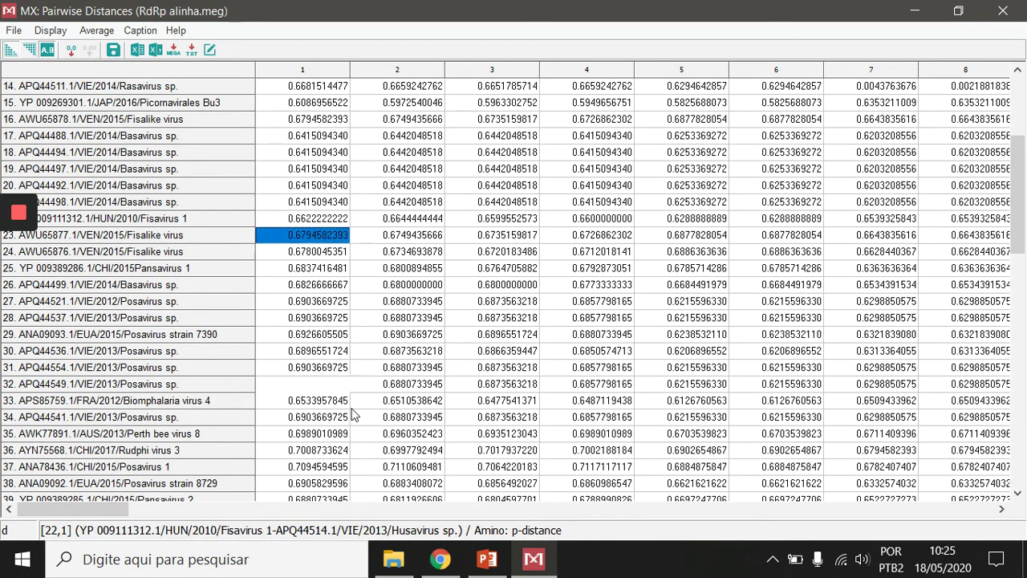
key("Down")
key("Down")
key("Down")
key("Down")
key("Down")
key("Down")
key("Down")
key("Down")
key("Down")
key("Down")
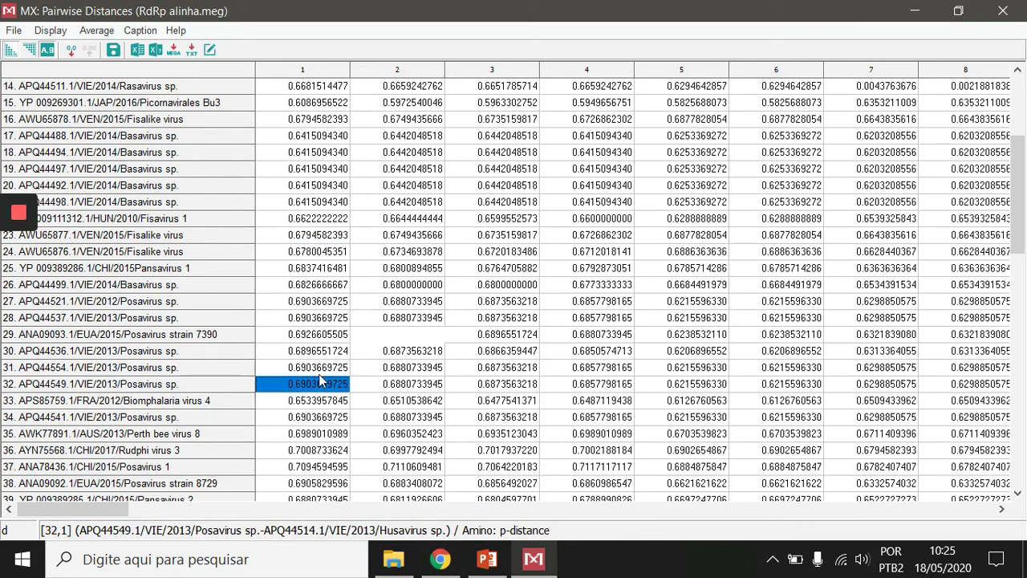
key("Down")
key("Down")
key("Down")
key("Down")
key("Down")
key("Down")
key("Down")
key("Down")
key("Down")
key("Down")
key("Down")
key("Down")
key("Down")
key("Down")
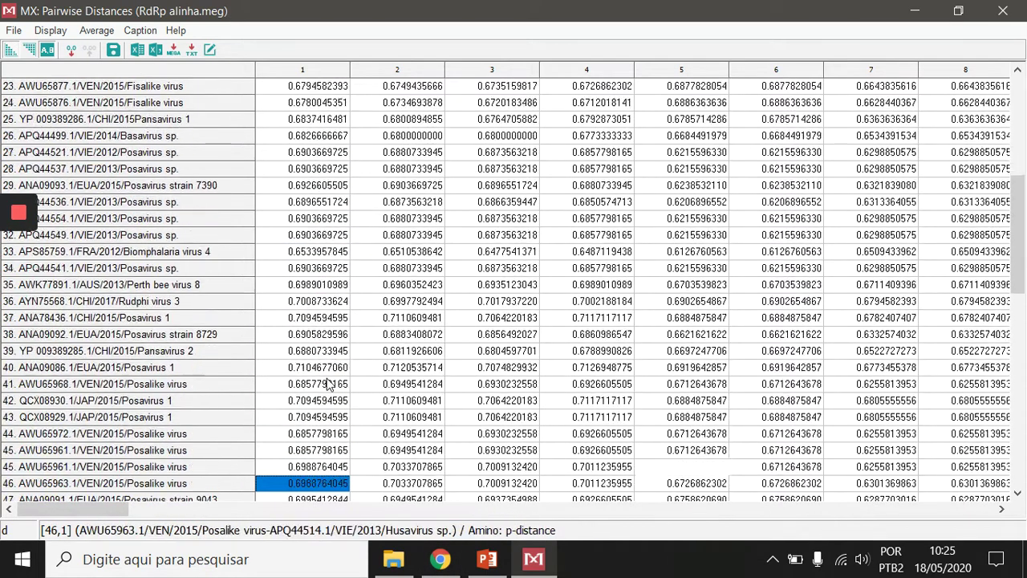
key("Down")
key("Down")
key("Down")
key("Down")
key("Down")
key("Down")
key("Down")
key("Down")
key("Down")
key("Down")
key("Down")
key("Down")
key("Down")
key("Down")
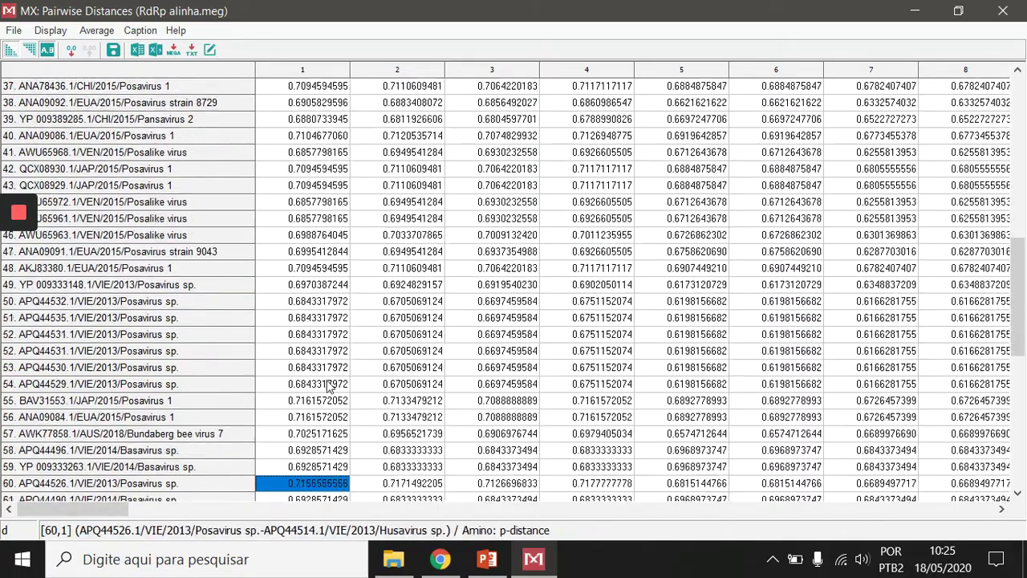
key("Down")
key("Down")
key("Down")
key("Down")
key("Down")
key("Down")
key("Down")
key("Down")
key("Down")
key("Down")
key("Down")
key("Down")
key("Down")
key("Down")
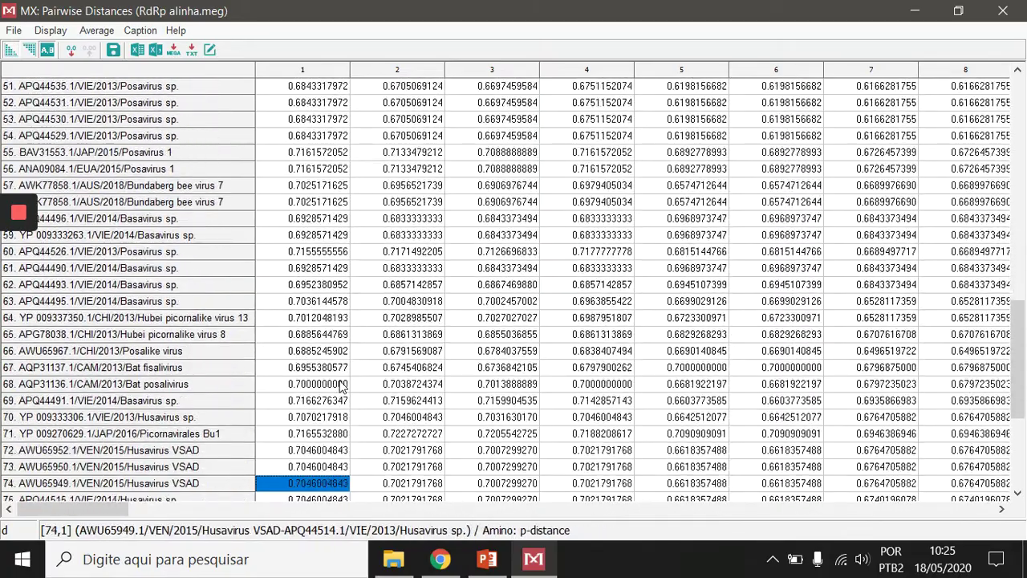
key("Down")
key("Down")
key("Down")
key("Down")
key("Down")
key("Down")
key("Down")
key("Down")
key("Down")
key("Down")
key("Down")
key("Down")
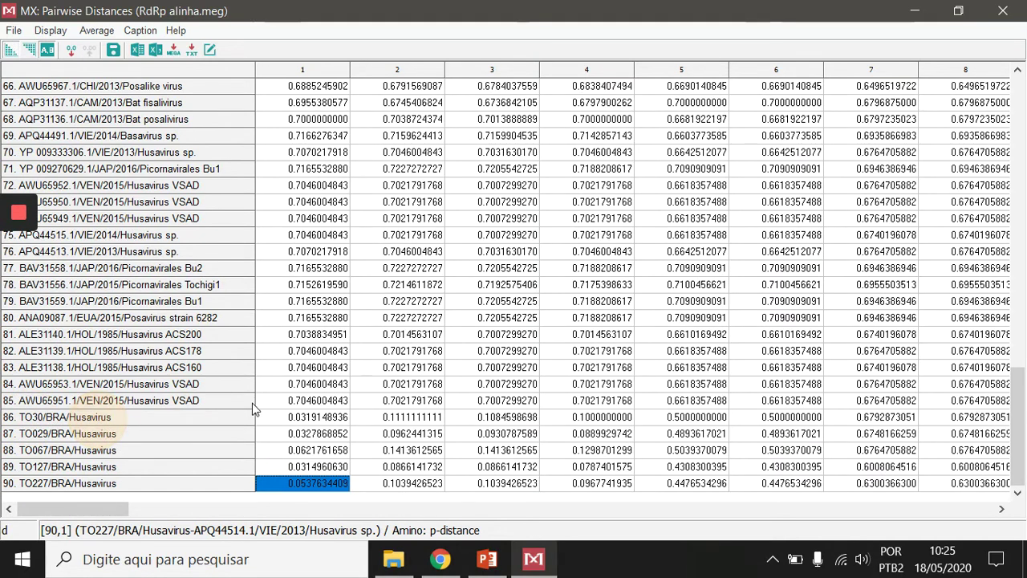
- Examine the distances of TO30/BRA/Husavirus and TO029/BRA/Husavirus to APQ44514.1/VIE/2013/Husavirus sp. in the first column
left_click(335, 433)
left_click(329, 419)
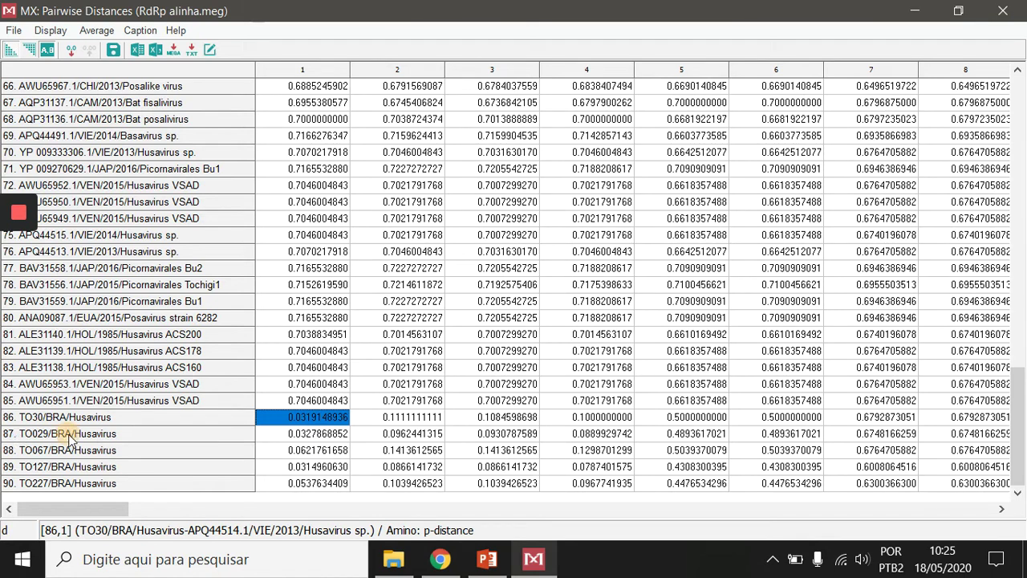
left_click(307, 439)
left_click(301, 421)
left_click(315, 426)
left_click(300, 418)
- Read across the TO30/BRA/Husavirus row to examine its distances to the other sequences
key("Right")
key("Right")
key("Right")
key("Right")
key("Right")
key("Right")
key("Right")
key("Right")
key("Right")
key("Right")
key("Right")
key("Right")
key("Right")
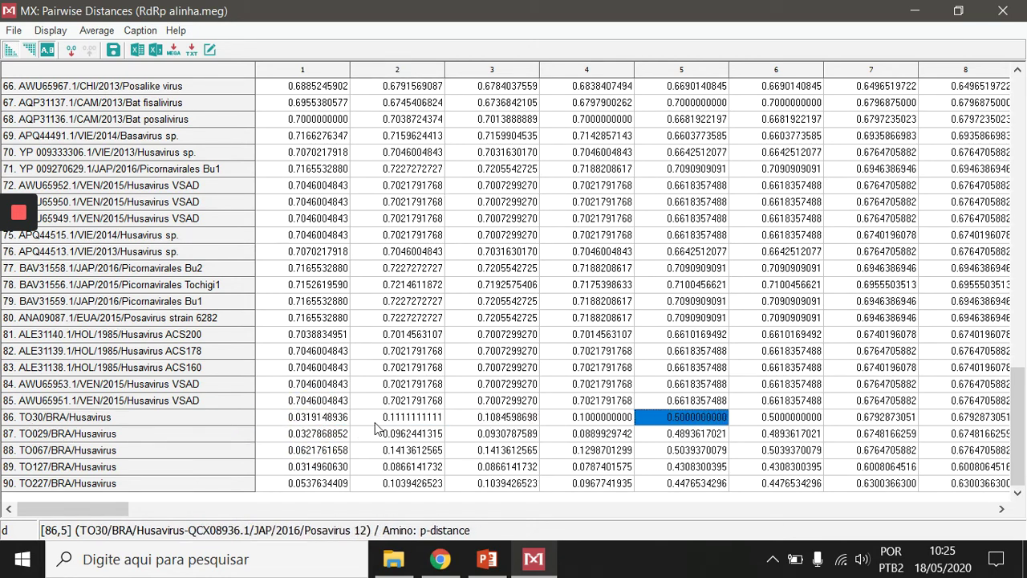
- Continue along the TO30/BRA/Husavirus row of the distance matrix as far as its comparison with TO029/BRA/Husavirus
key("Right")
key("Right")
key("Right")
key("Right")
key("Right")
key("Right")
key("Right")
key("Right")
key("Right")
key("Right")
key("Right")
key("Right")
key("Right")
key("Right")
key("Right")
key("Right")
key("Right")
key("Right")
key("Right")
key("Right")
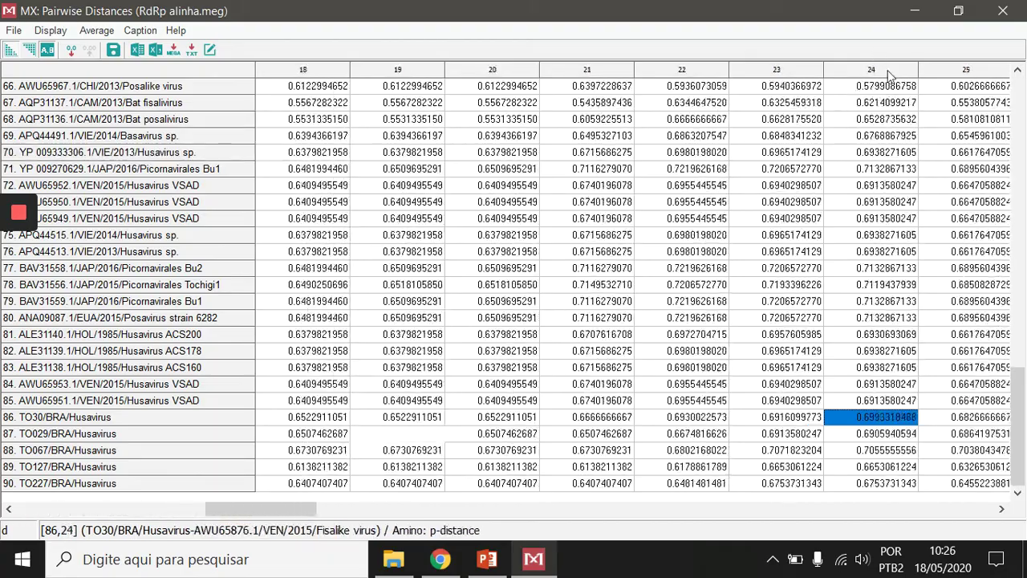
key("Right")
key("Right")
key("Right")
key("Right")
key("Right")
key("Right")
key("Right")
key("Right")
key("Right")
key("Right")
key("Right")
key("Right")
key("Right")
key("Right")
key("Right")
key("Right")
key("Right")
key("Right")
key("Right")
key("Right")
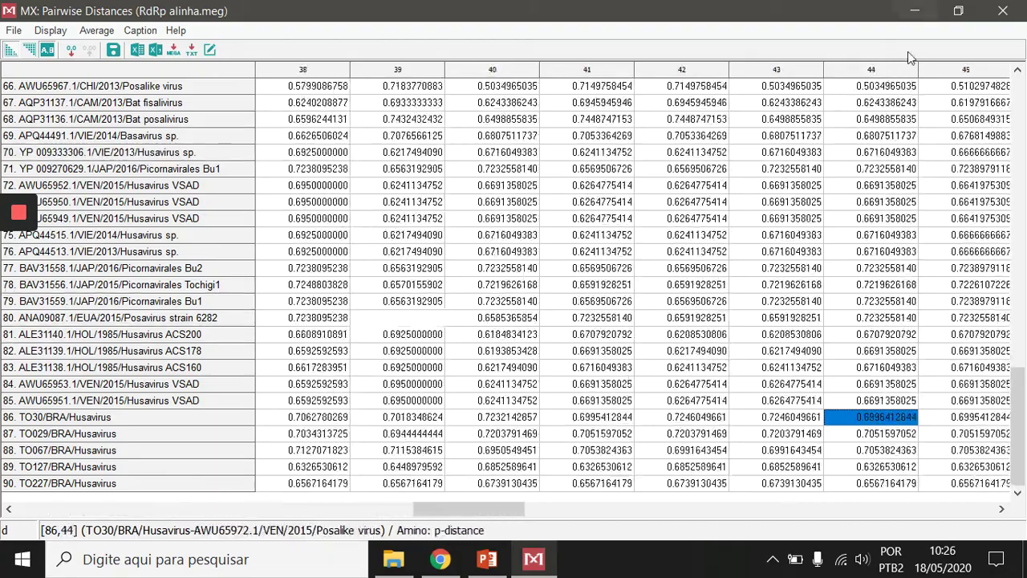
key("Right")
key("Right")
key("Right")
key("Right")
key("Right")
key("Right")
key("Right")
key("Right")
key("Right")
key("Right")
key("Right")
key("Right")
key("Right")
key("Right")
key("Right")
key("Right")
key("Right")
key("Right")
key("Right")
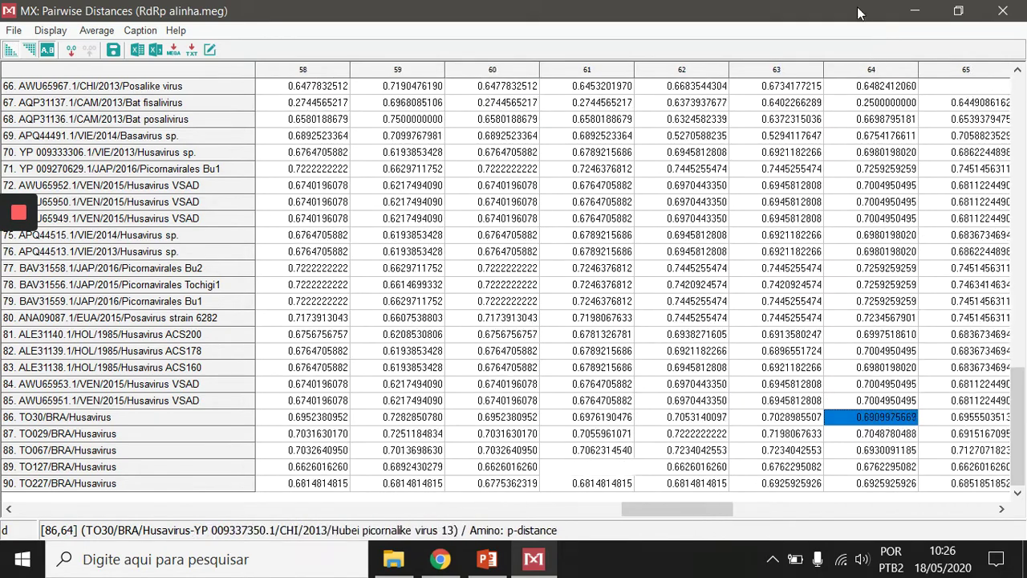
key("Right")
key("Right")
key("Right")
key("Right")
key("Right")
key("Right")
key("Right")
key("Right")
key("Right")
key("Right")
key("Right")
key("Right")
key("Right")
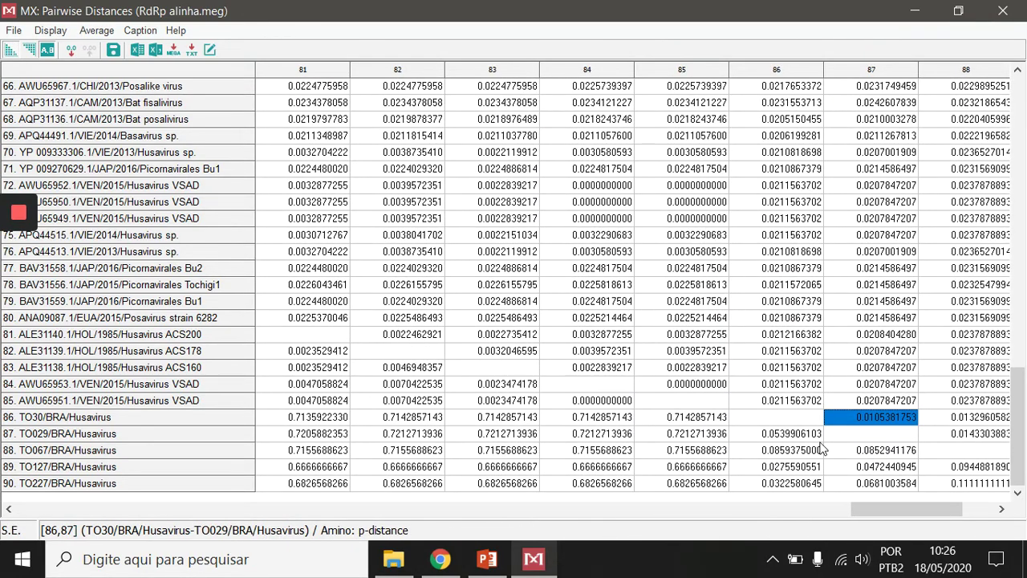
- Move to the TO029/BRA/Husavirus row and select its pairwise distance to TO30/BRA/Husavirus
key("Left")
key("Left")
key("Left")
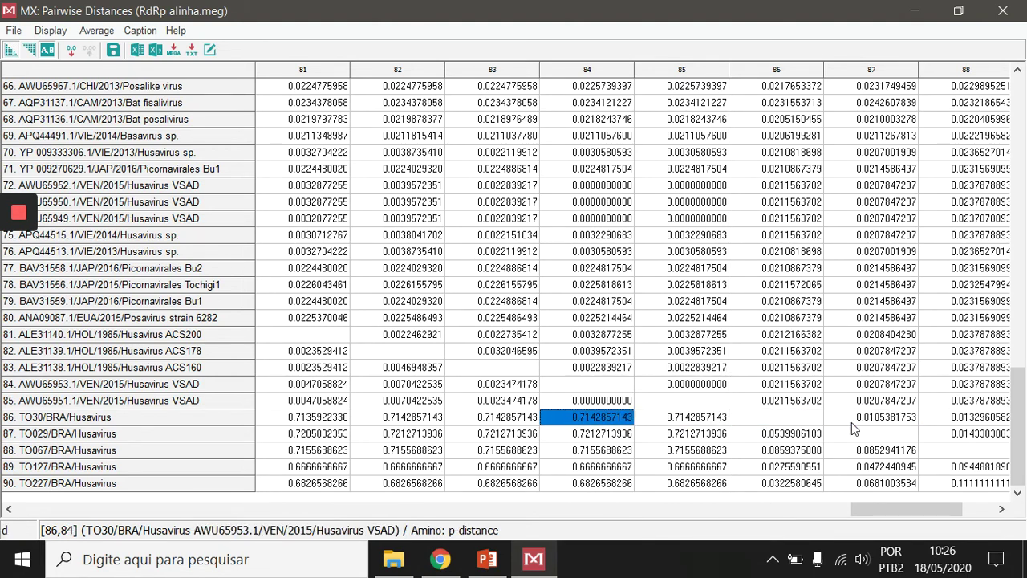
key("Down")
key("Right")
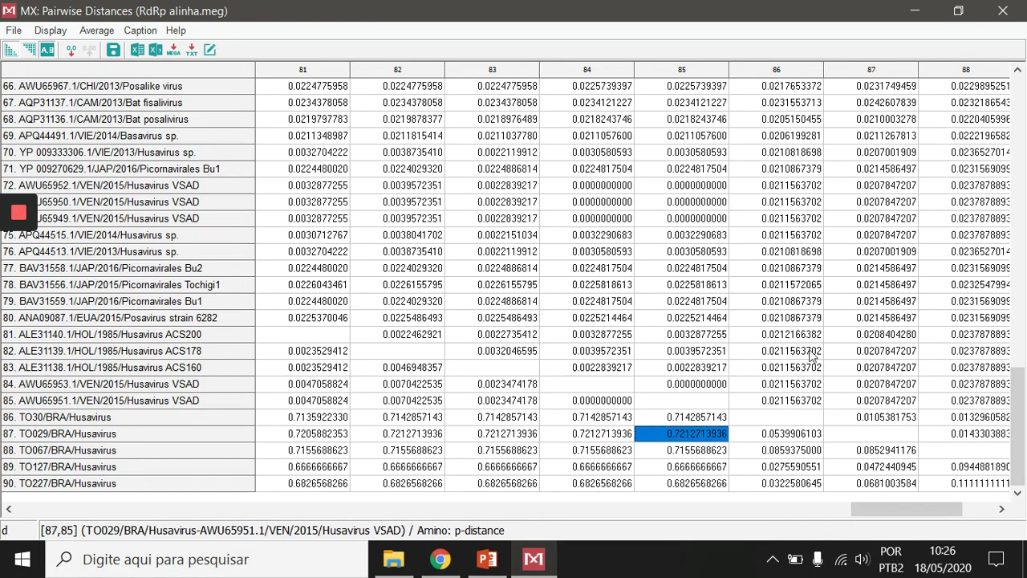
key("Right")
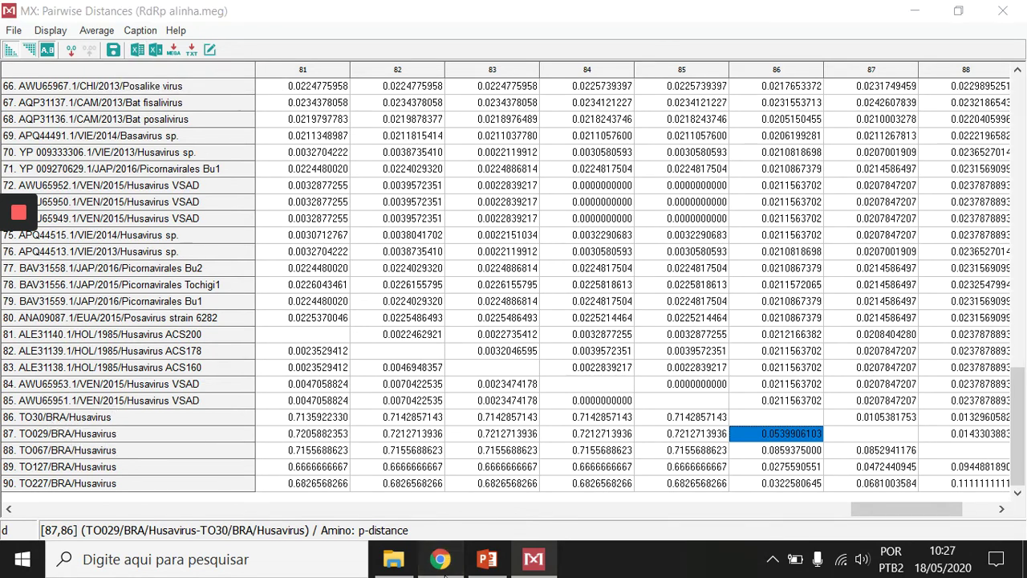
- Switch to the RdRp tree PDF in Chrome and point out TO067, TO127, AXQ03939.1 and APQ44514.1 by highlighting their labels
left_click(440, 559)
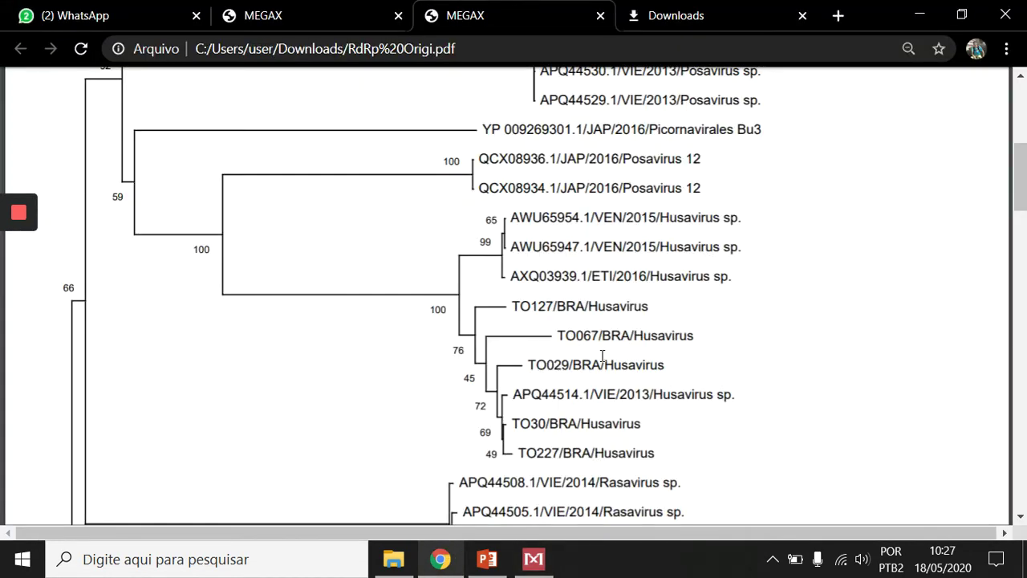
left_click_drag(559, 334, 695, 339)
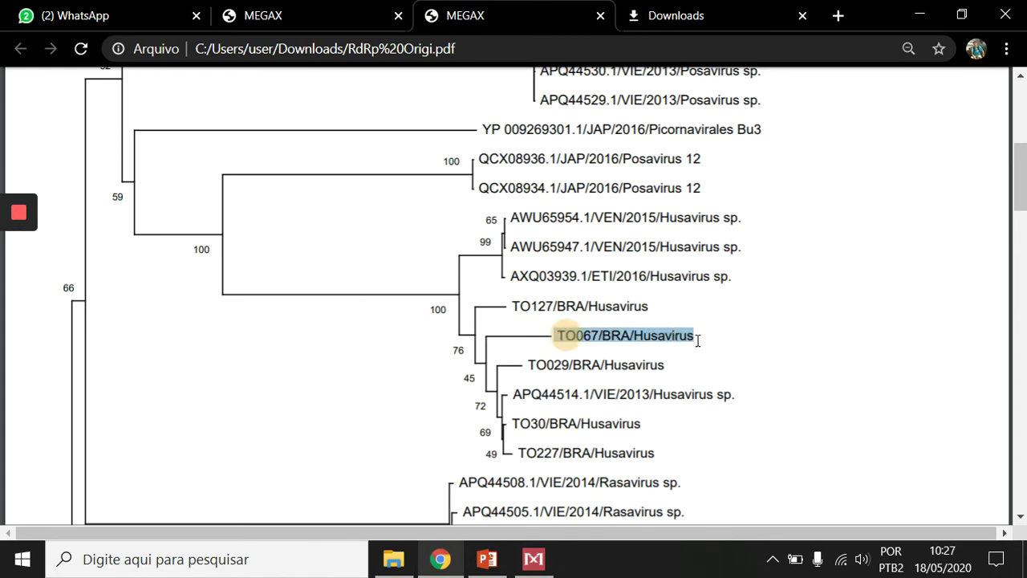
left_click_drag(514, 305, 656, 309)
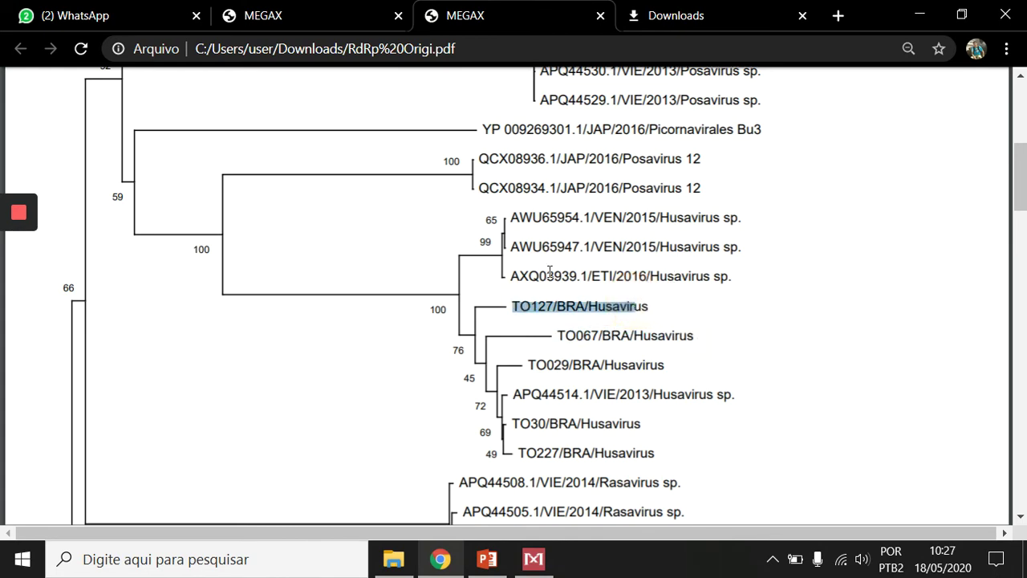
left_click_drag(513, 276, 729, 278)
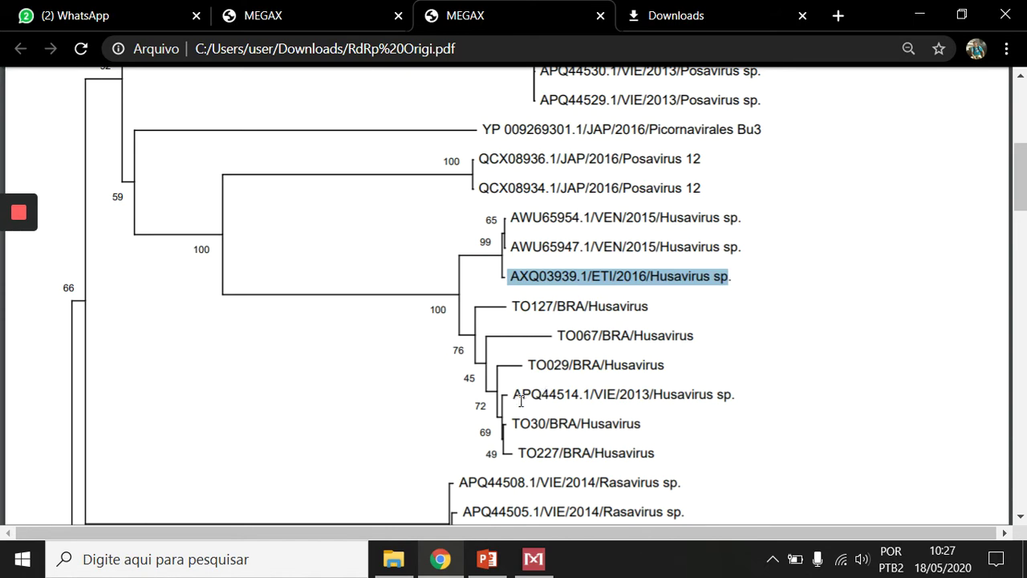
left_click_drag(514, 395, 744, 394)
left_click(801, 393)
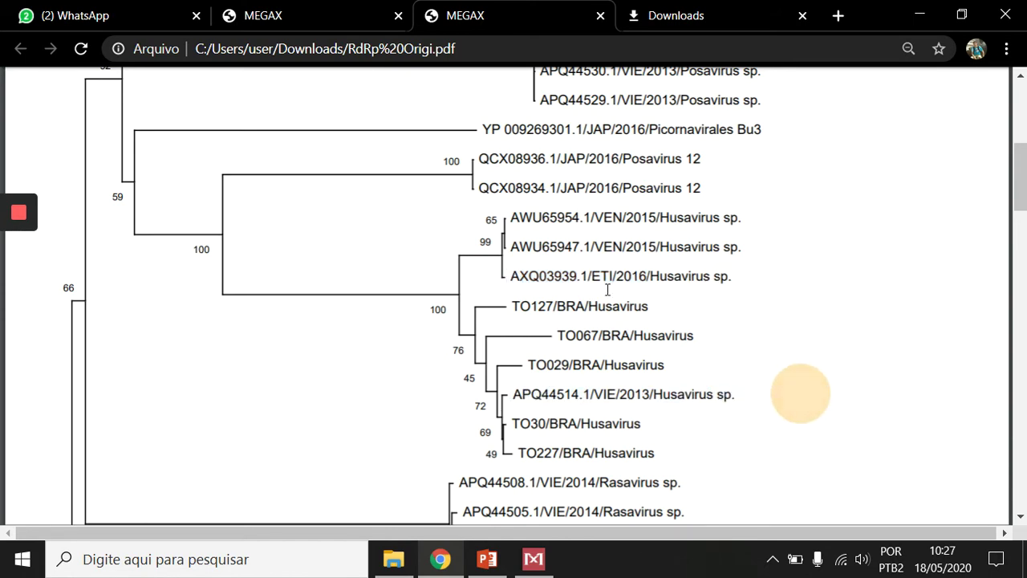
- Return to the pairwise distance matrix in MEGA and go up the TO30/BRA/Husavirus column to the Posavirus strain 8729 row
left_click(531, 562)
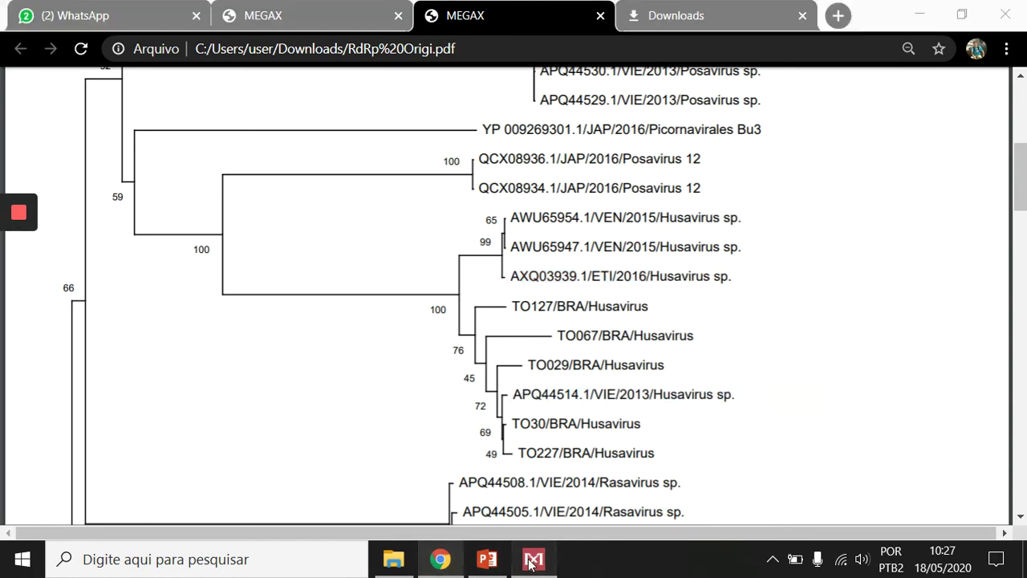
left_click_drag(897, 511, 88, 510)
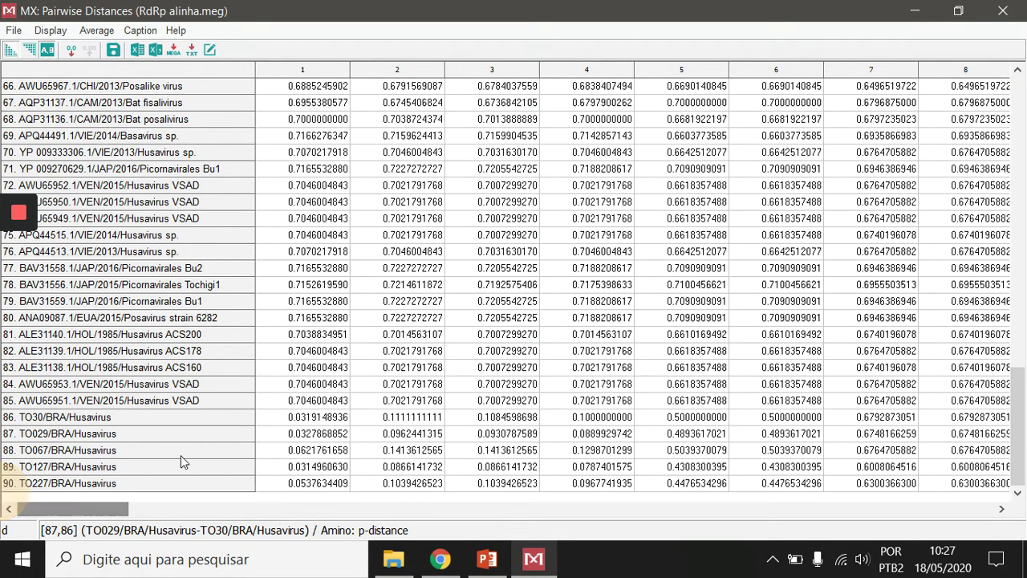
key("Up")
key("Up")
key("Up")
key("Up")
key("Up")
key("Up")
key("Up")
key("Up")
key("Up")
key("Up")
key("Up")
key("Up")
key("Up")
key("Up")
key("Up")
key("Up")
key("Up")
key("Up")
key("Up")
key("Up")
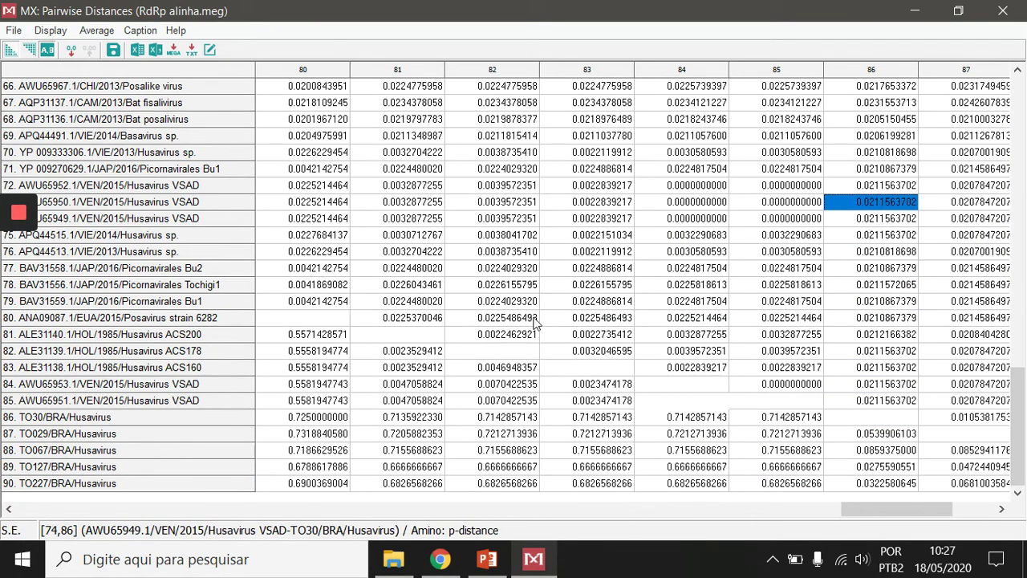
key("Up")
key("Up")
key("Up")
key("Up")
key("Up")
key("Up")
key("Up")
key("Up")
key("Up")
key("Up")
key("Up")
key("Up")
key("Up")
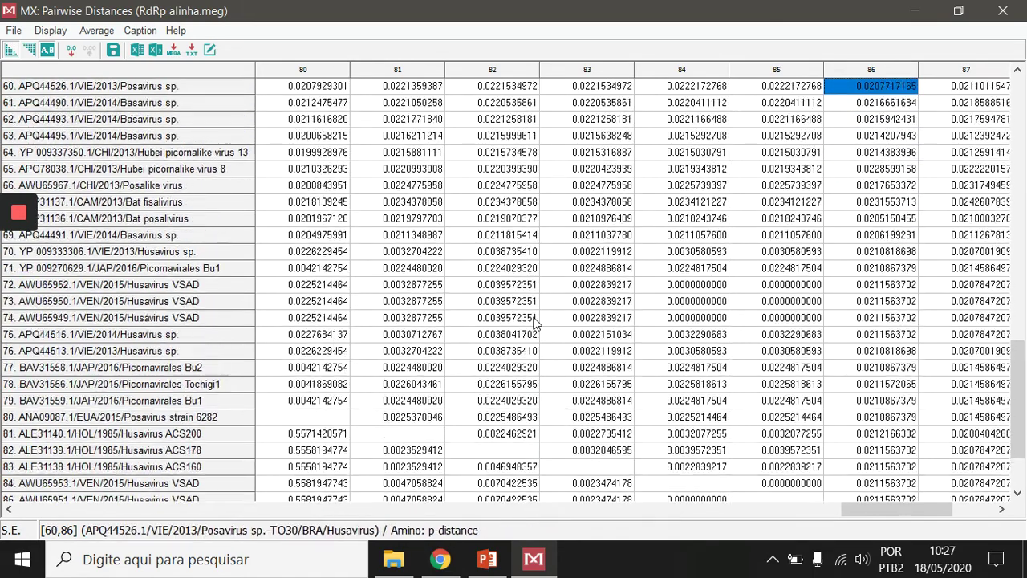
key("Up")
key("Up")
key("Up")
key("Up")
key("Up")
key("Up")
key("Up")
key("Up")
key("Up")
key("Up")
key("Up")
key("Up")
key("Up")
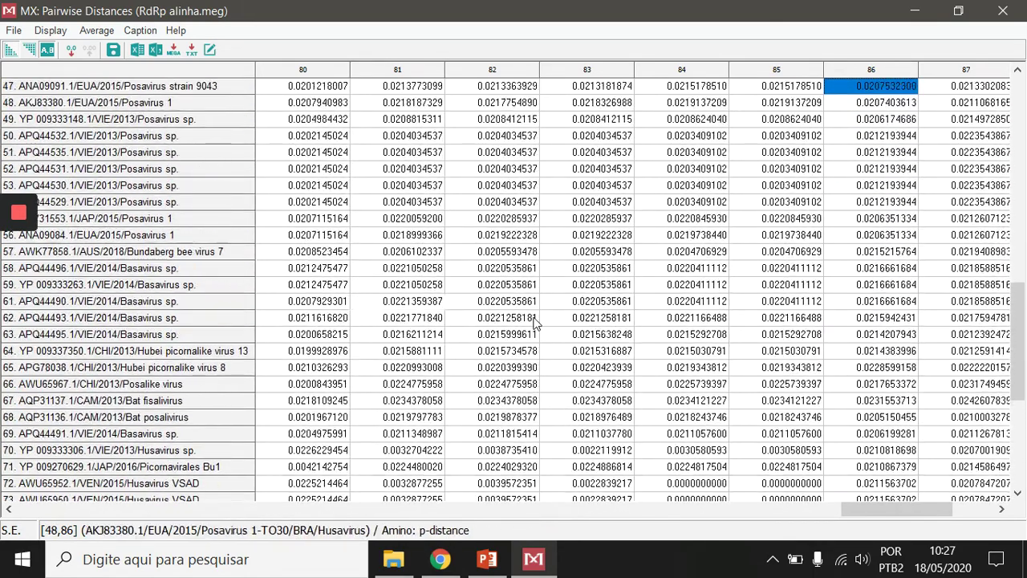
key("Up")
key("Up")
key("Up")
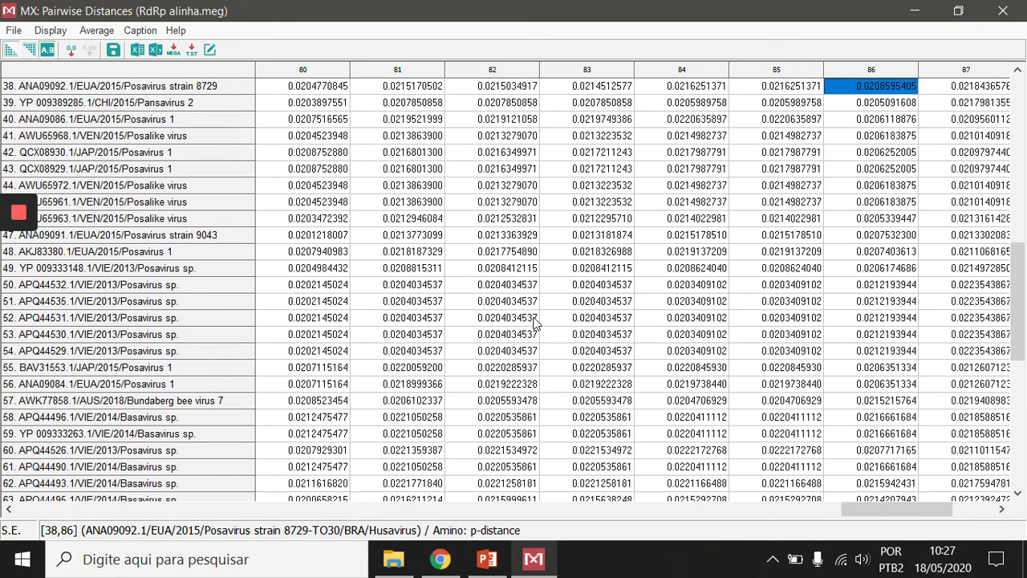
- Switch back to the tree in Chrome and highlight the Husavirus clade labels one by one from TO127 down to TO227
left_click(439, 562)
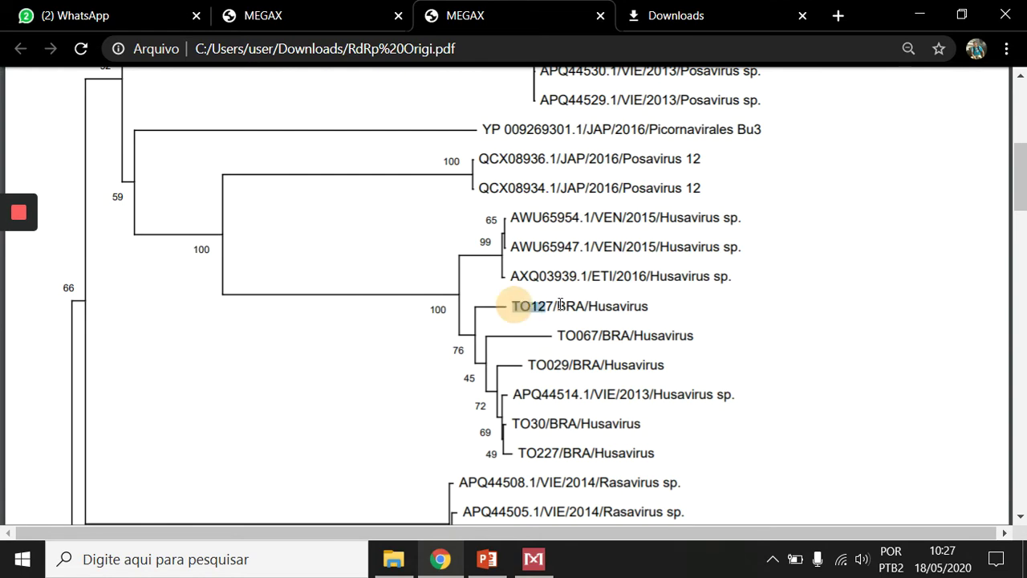
triple_click(638, 336)
triple_click(607, 365)
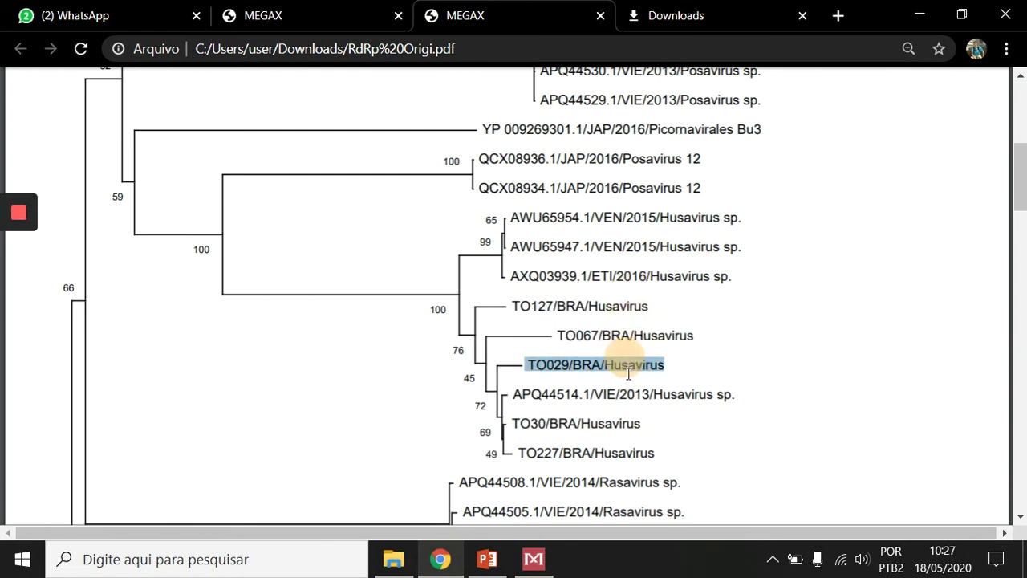
triple_click(626, 394)
left_click(574, 425)
triple_click(574, 426)
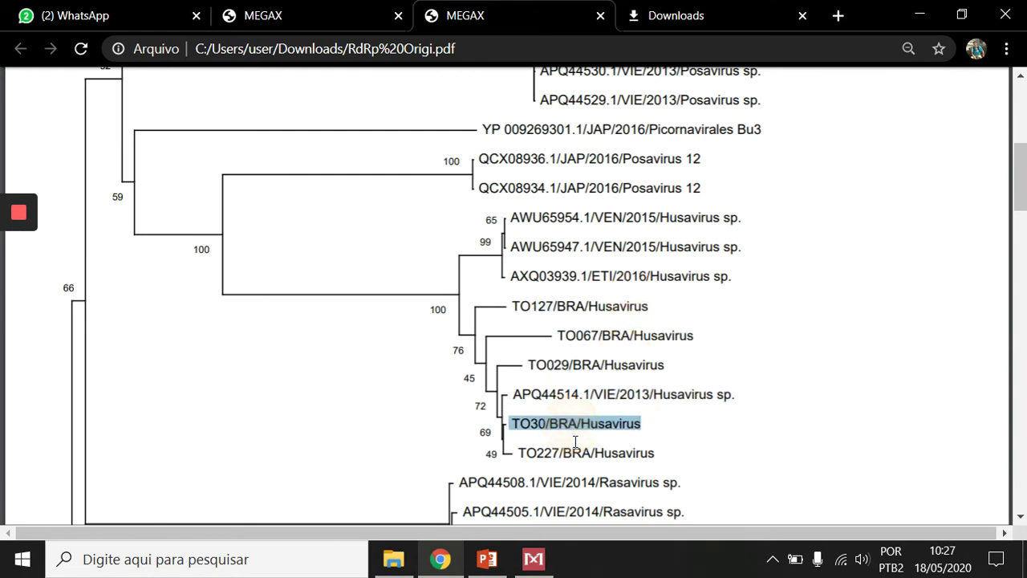
triple_click(584, 452)
- Compare the tree positions of TO127/BRA/Husavirus and TO227/BRA/Husavirus by highlighting their labels alternately
triple_click(578, 307)
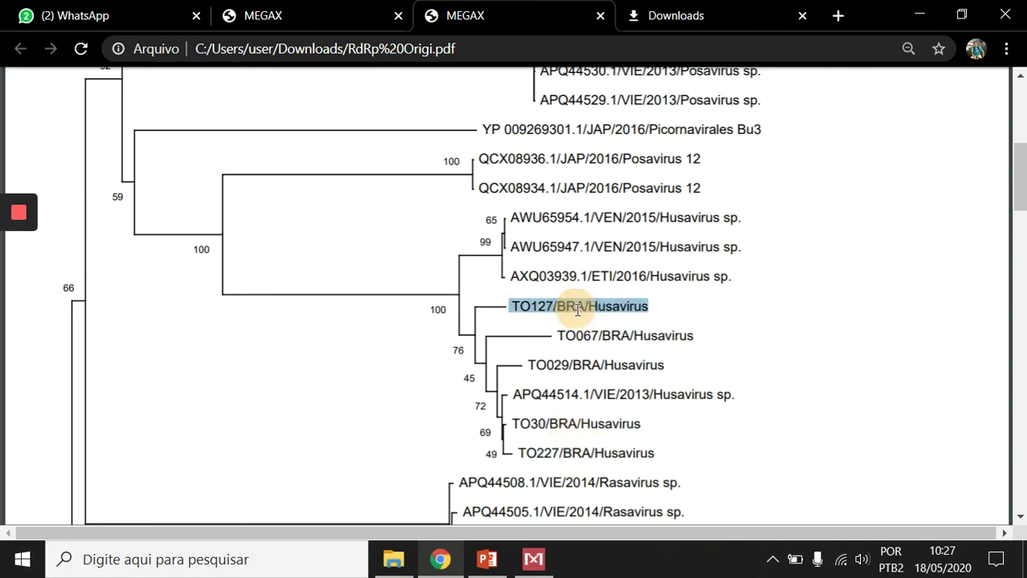
triple_click(584, 453)
triple_click(580, 307)
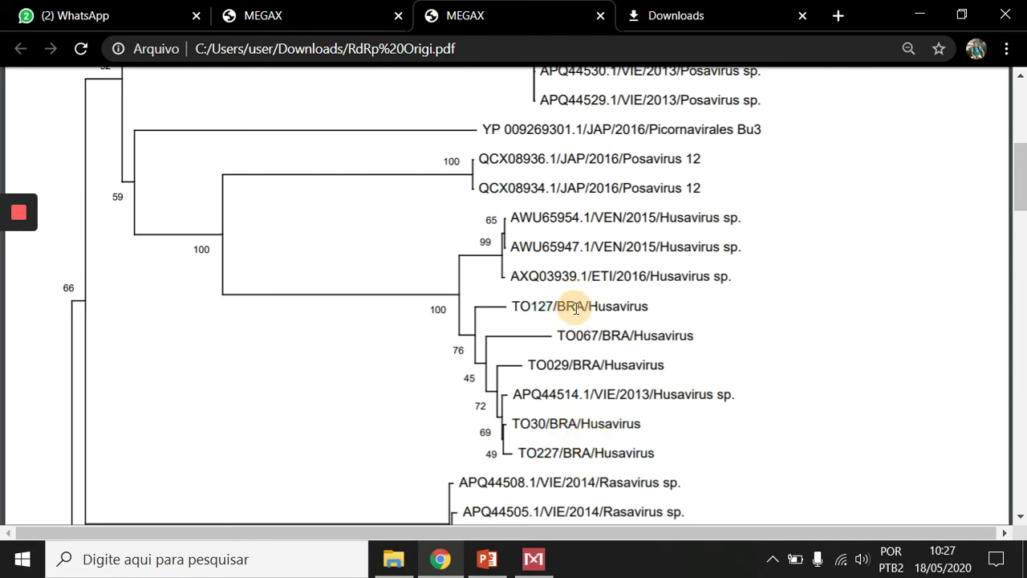
triple_click(578, 454)
triple_click(550, 306)
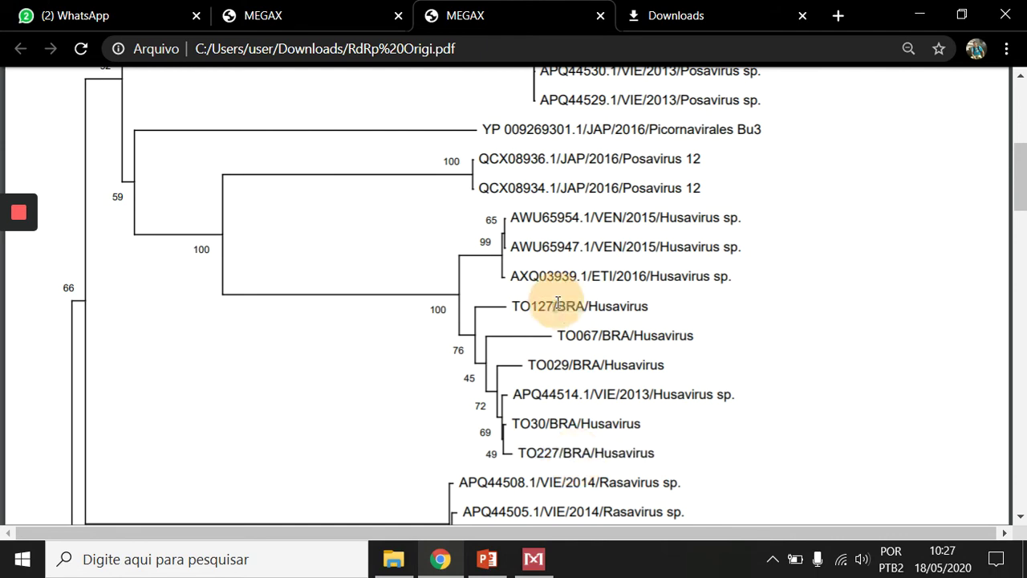
double_click(593, 454)
triple_click(592, 454)
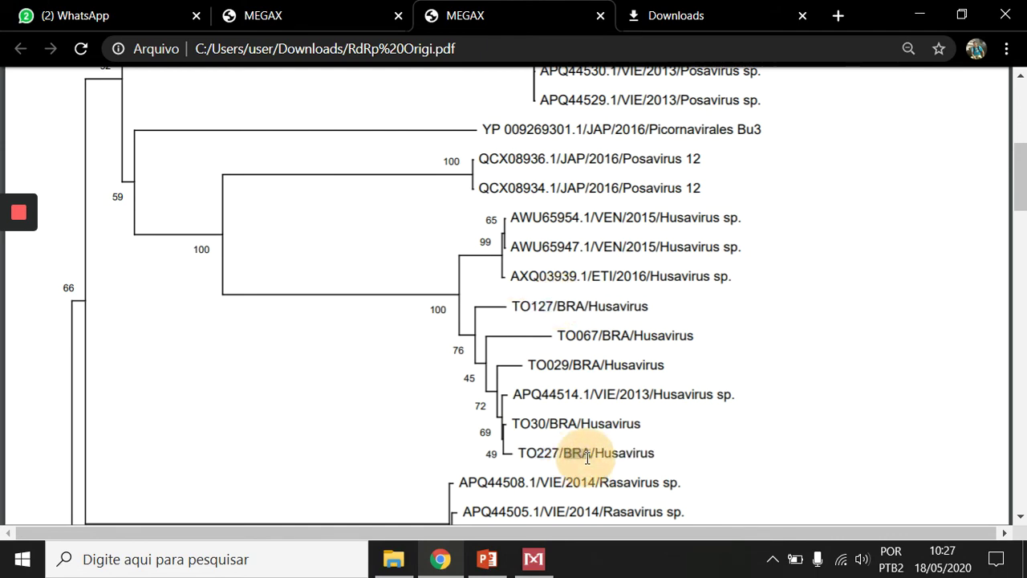
double_click(590, 308)
left_click(590, 308)
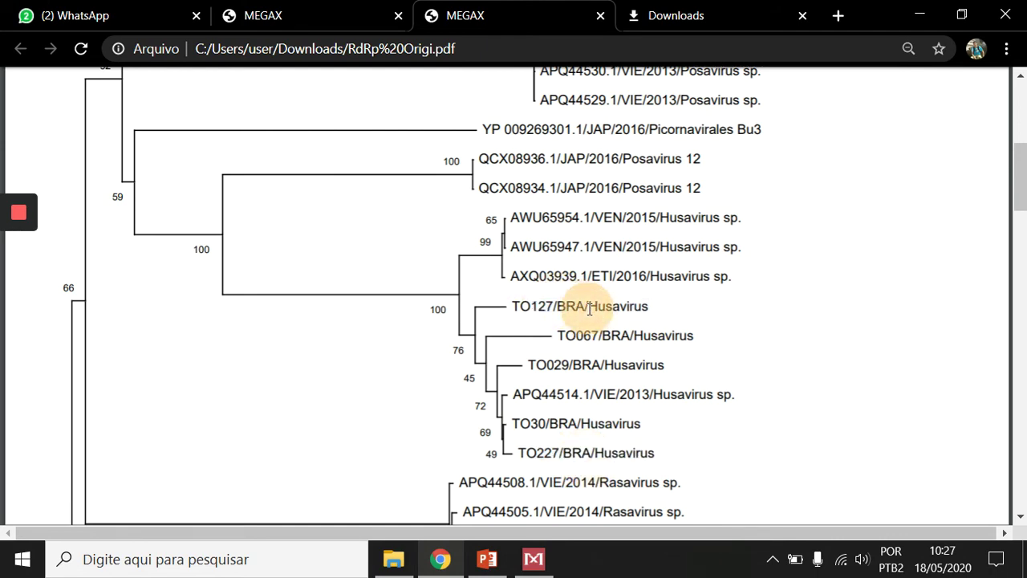
- Highlight the word Husavirus in the tree labels of TO127, TO067, TO029, APQ44514.1 and TO30 in turn
double_click(598, 307)
double_click(655, 336)
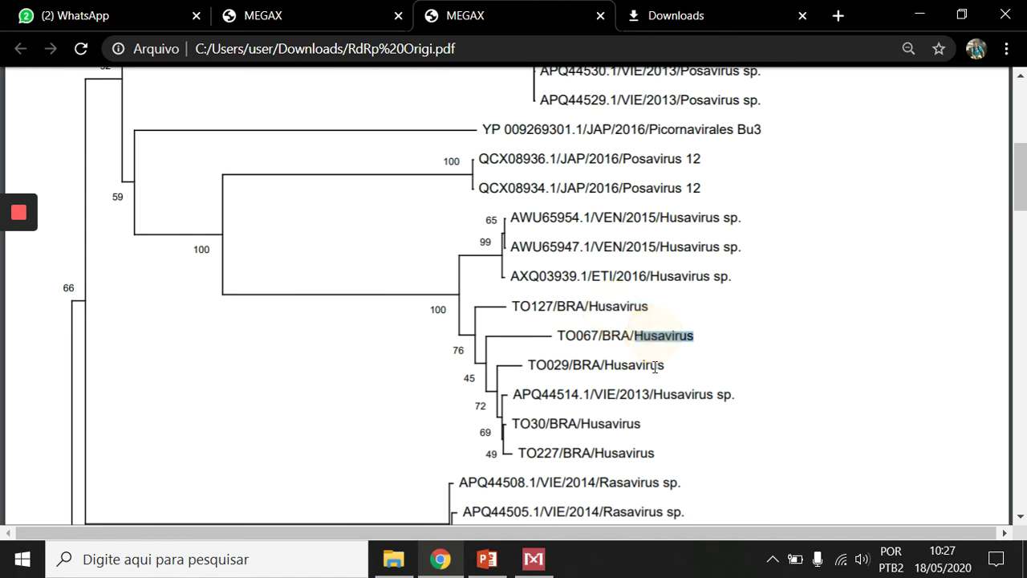
double_click(649, 367)
double_click(683, 394)
left_click(641, 422)
double_click(607, 424)
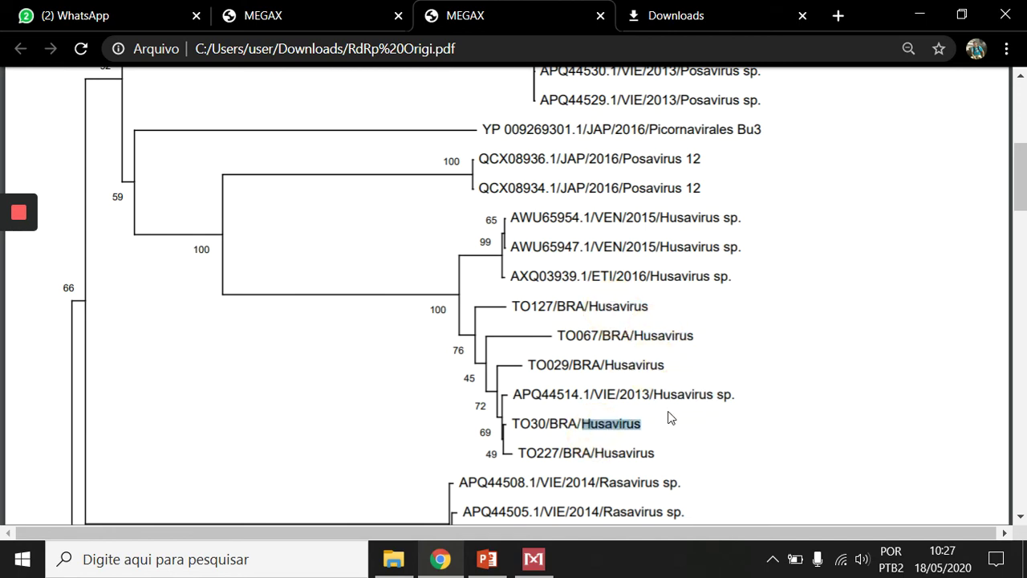
- Move back up the Husavirus clade from APQ44514.1 through TO029 and highlight the word Husavirus in the TO067 label
left_click(666, 394)
left_click(644, 363)
left_click(652, 330)
double_click(654, 334)
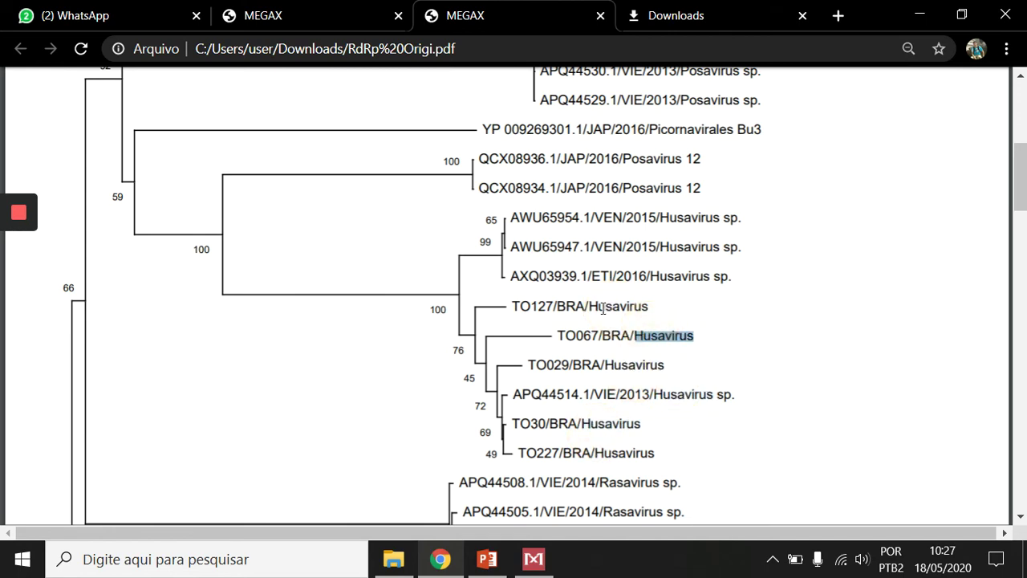
- Highlight the word Husavirus in the tree labels one by one from TO127 down to TO227, including APQ44514.1
double_click(611, 307)
double_click(660, 335)
left_click(639, 375)
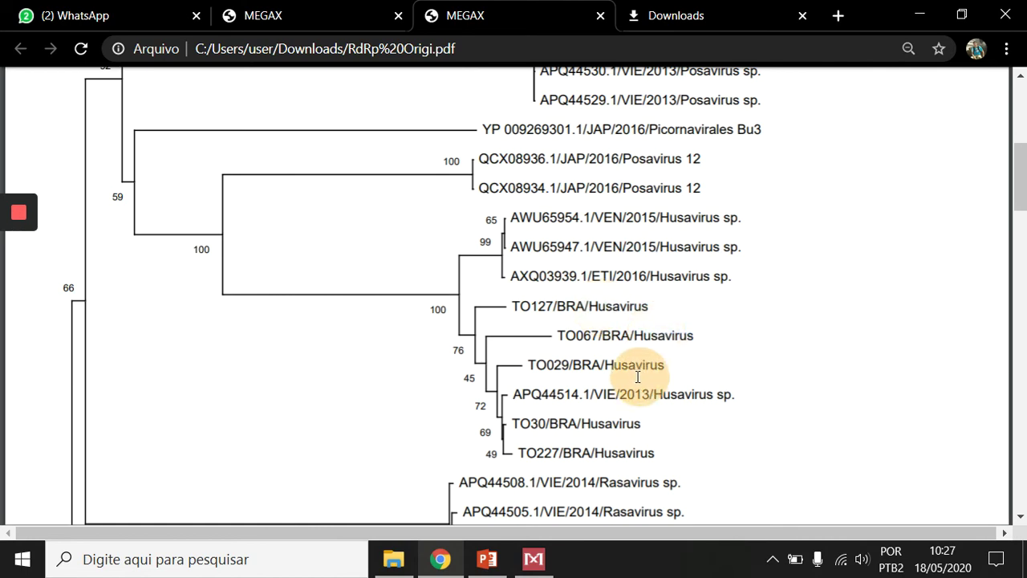
double_click(654, 362)
double_click(699, 394)
double_click(619, 425)
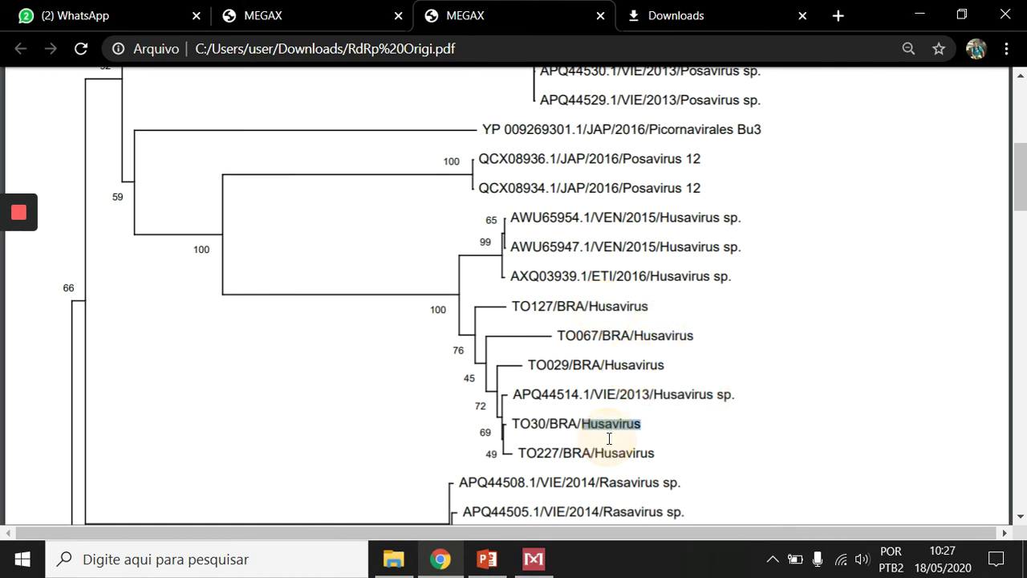
double_click(625, 452)
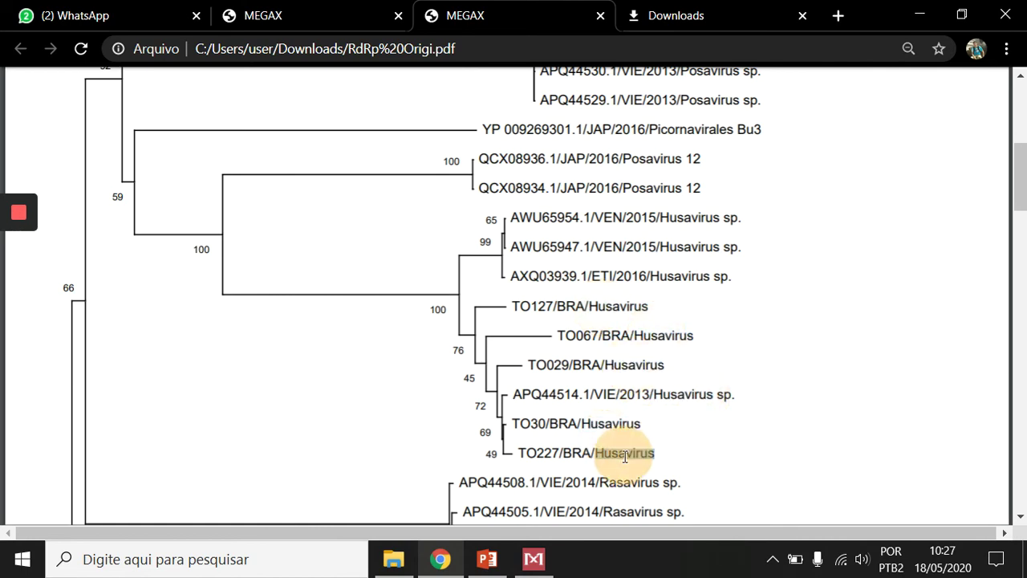
- Highlight the word Husavirus upward through the labels of APQ44514.1, TO029 and TO067
double_click(688, 394)
double_click(634, 367)
left_click(659, 325)
double_click(664, 332)
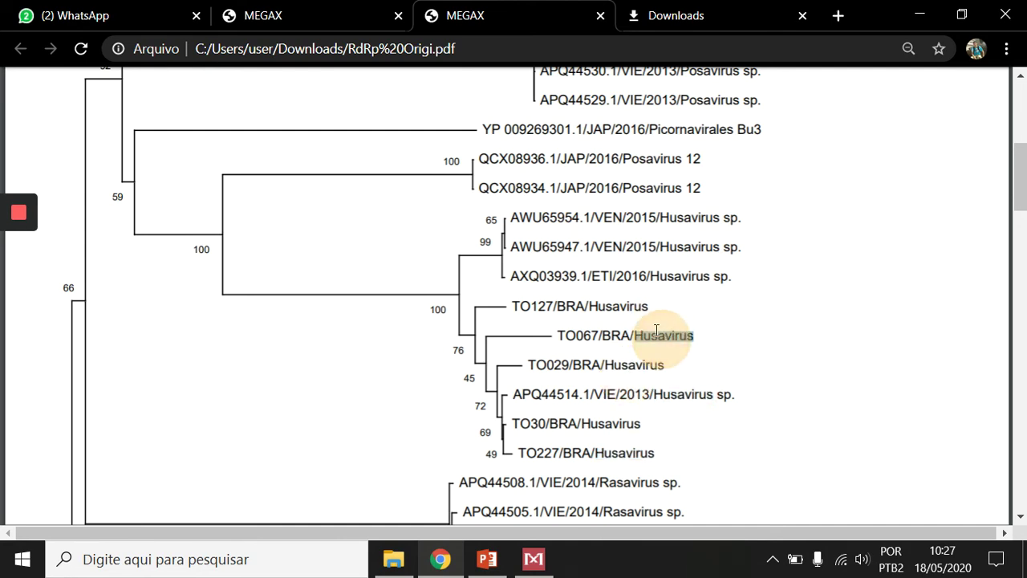
- Trace the clade labels from TO127 down to TO30 by highlighting Husavirus in each, and return to APQ44514.1
double_click(623, 310)
double_click(667, 333)
double_click(615, 364)
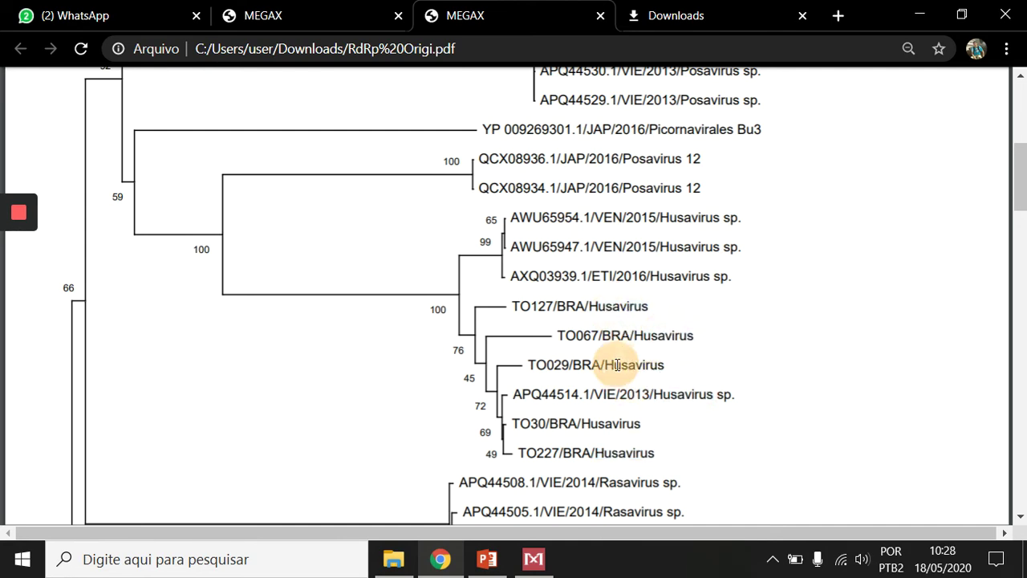
double_click(689, 395)
left_click(617, 426)
double_click(617, 426)
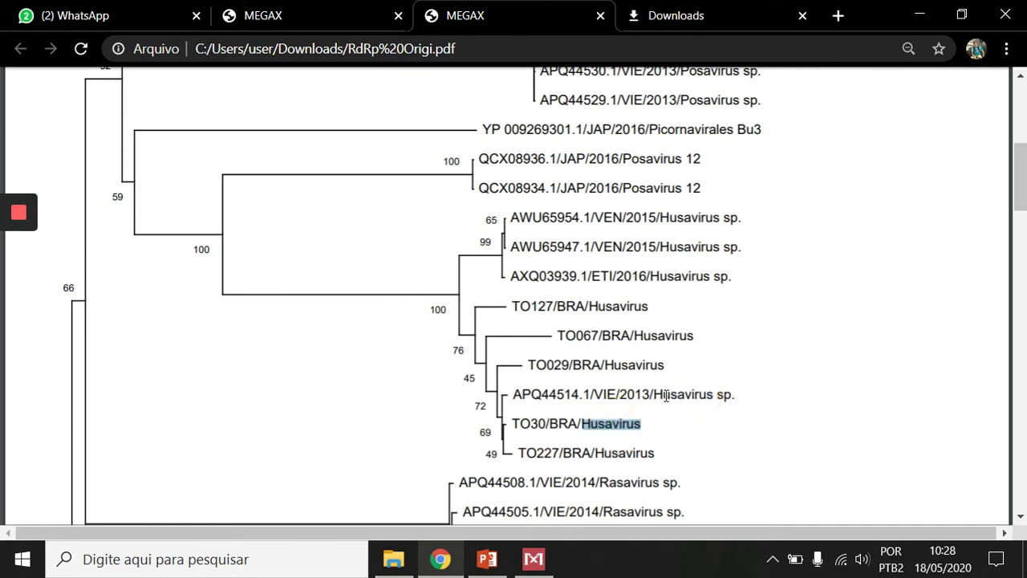
double_click(683, 394)
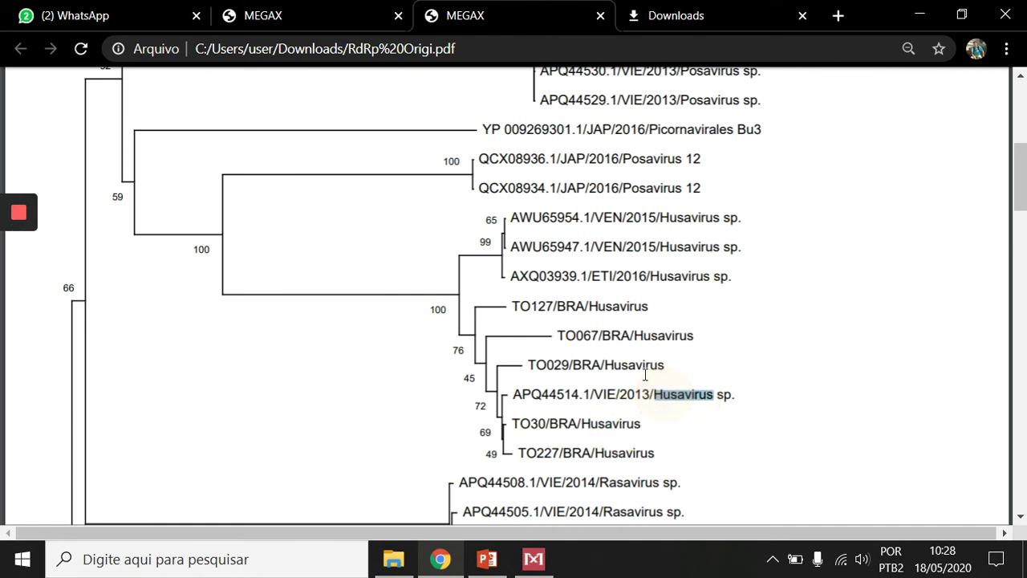
- Highlight Husavirus in the labels of TO127, TO067, TO029, APQ44514.1 and TO30 once more, and clear the text selection
double_click(617, 310)
double_click(664, 335)
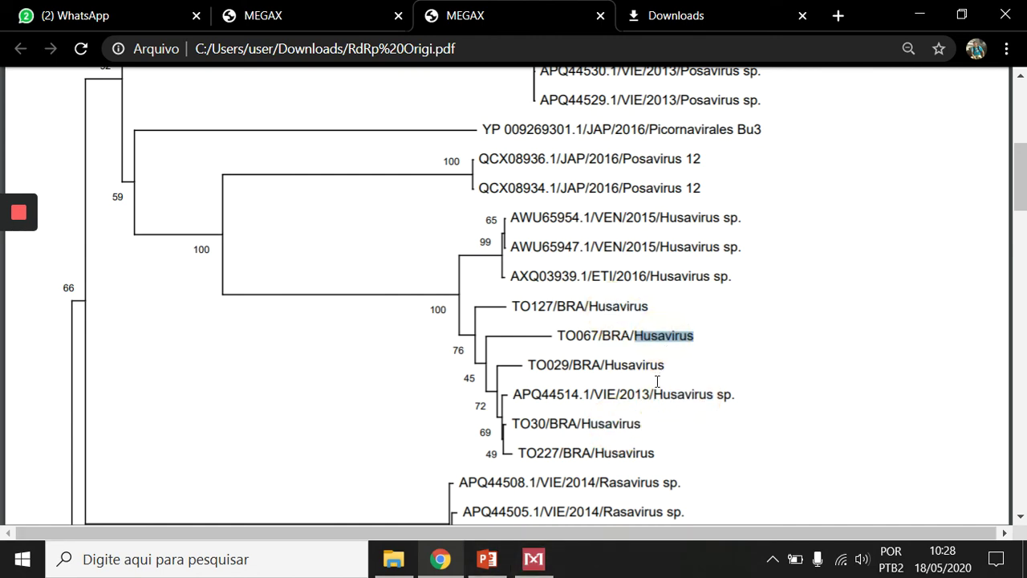
double_click(634, 365)
double_click(677, 394)
double_click(614, 425)
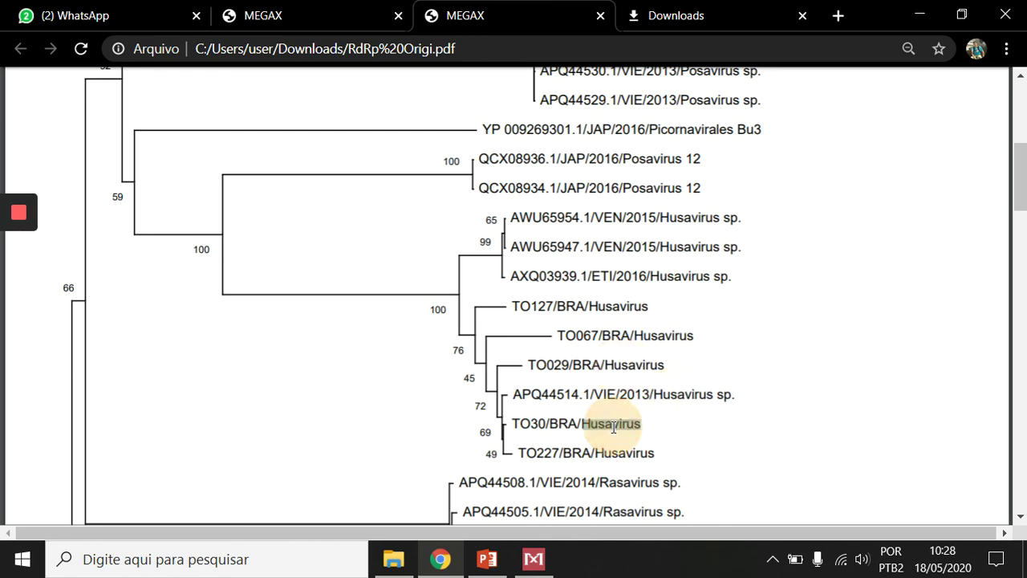
left_click(717, 443)
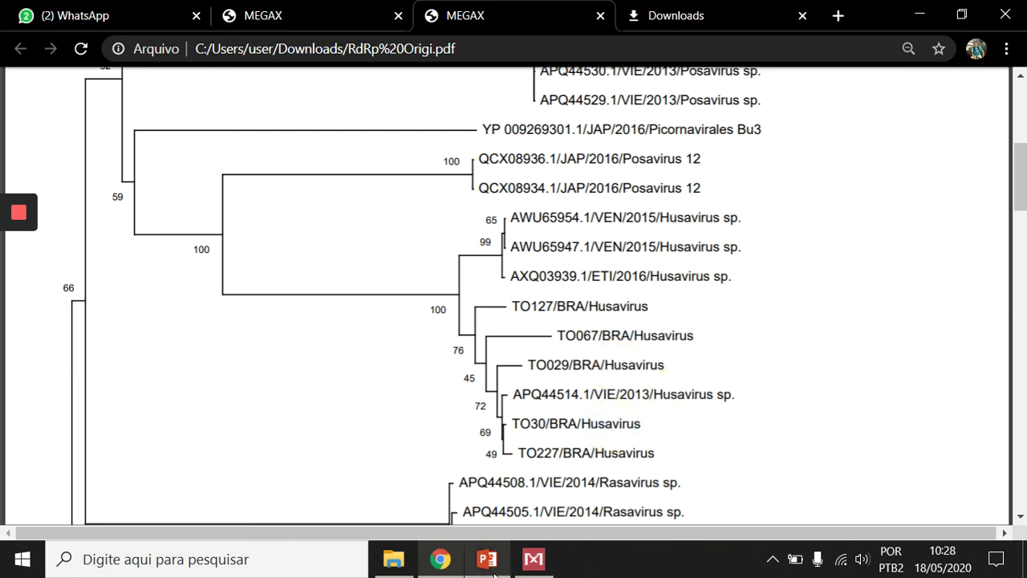